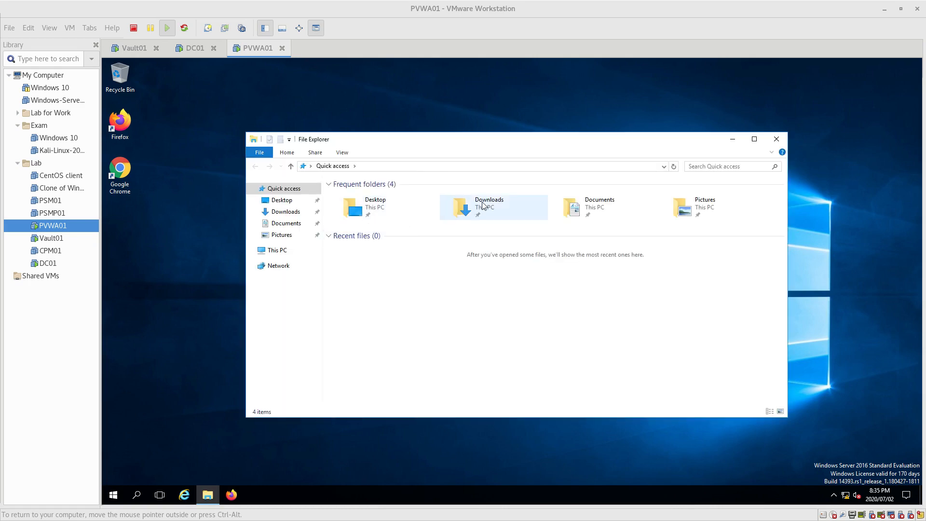
- Browse Downloads > Password Vault Web Access-Rls-v11.2 > ISSetupPrerequisites and launch vcredist_x86
double_click(485, 205)
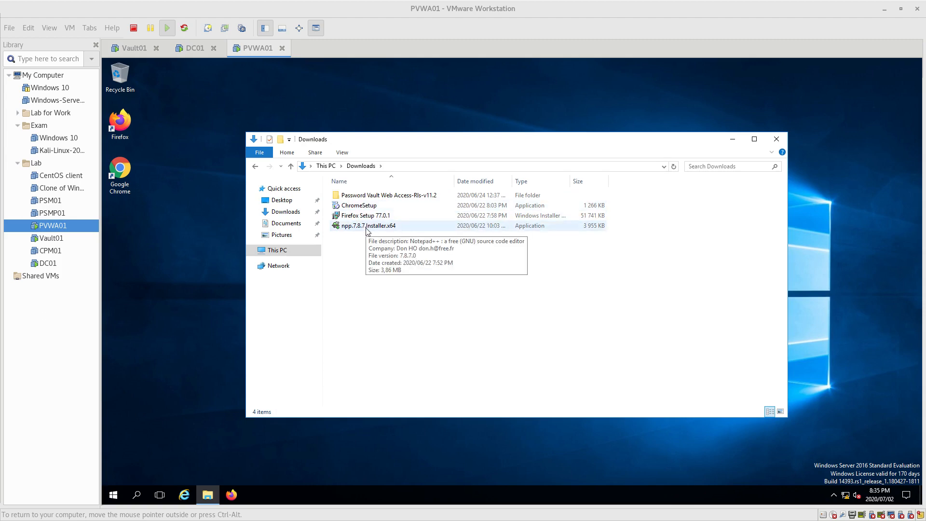
double_click(374, 196)
double_click(372, 206)
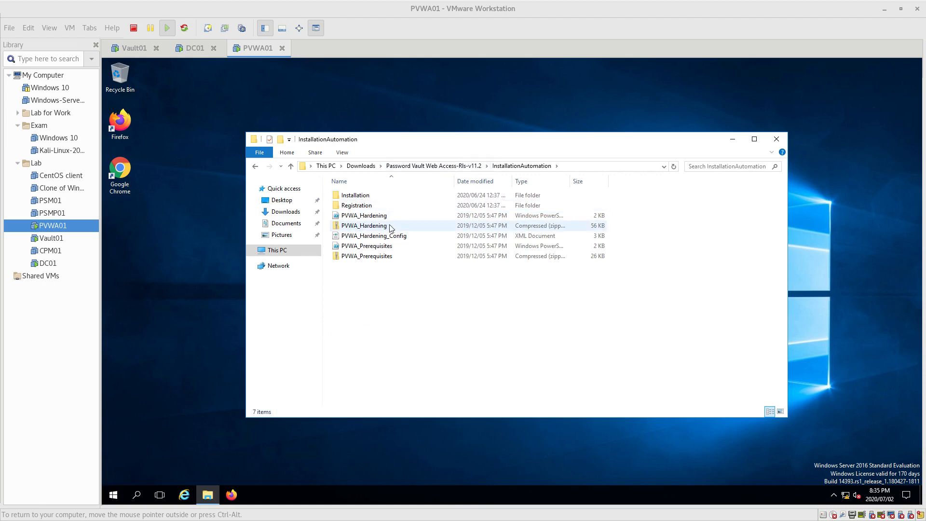
click(465, 168)
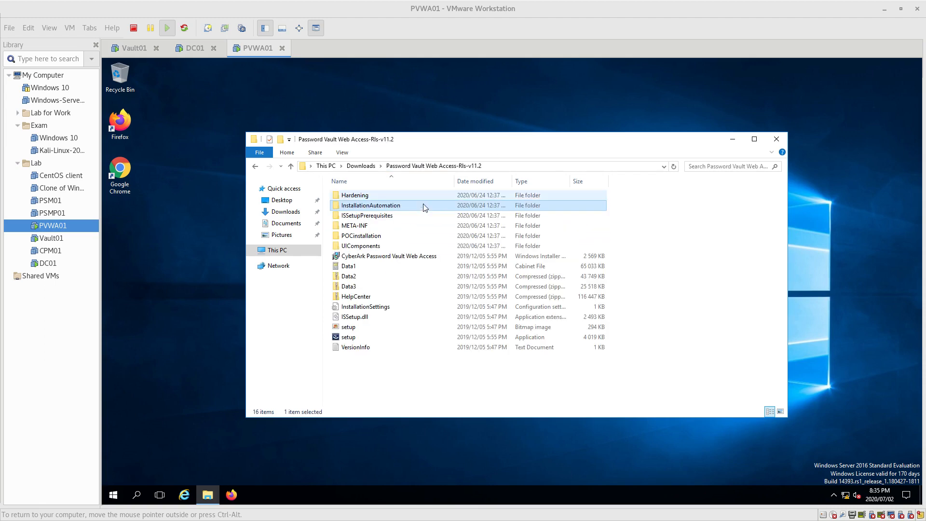
double_click(386, 216)
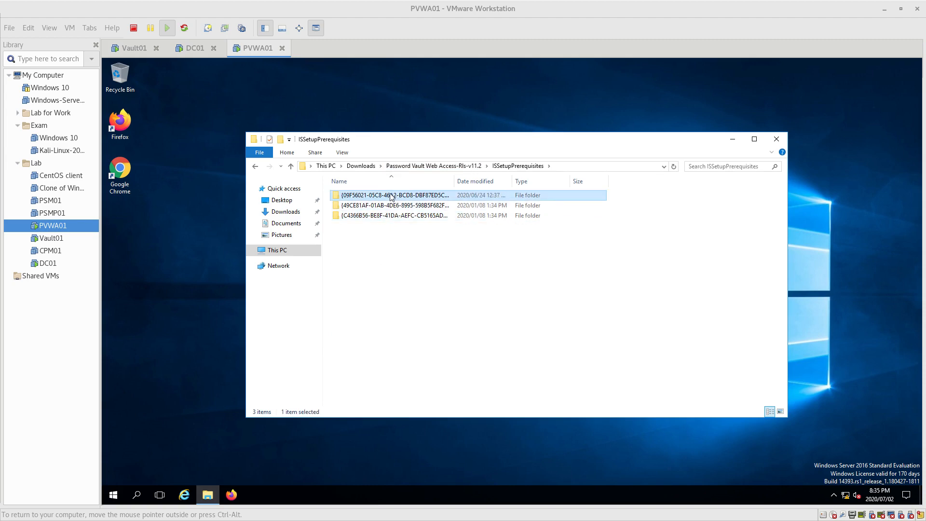
double_click(392, 195)
double_click(381, 195)
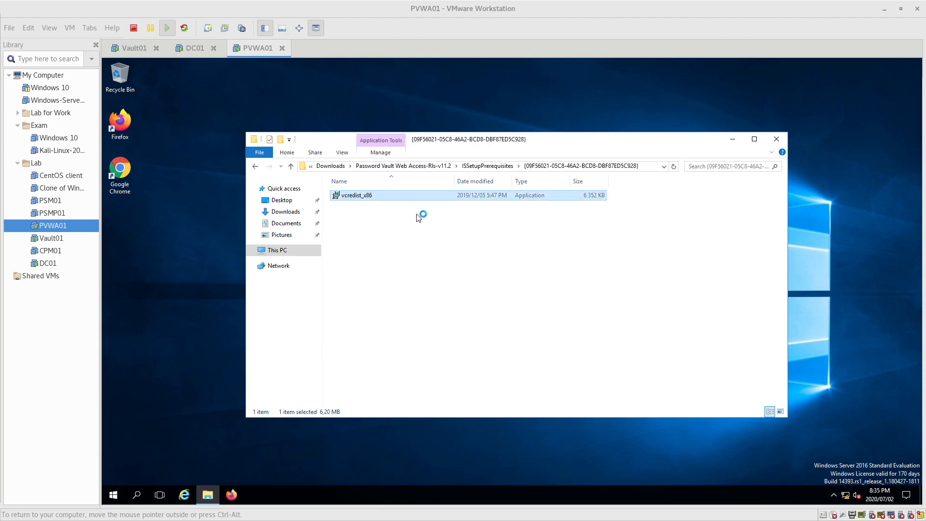
- Install the x86 Visual C++ 2013 redistributable, open the vcredist_x64 folder meanwhile, and close Setup Successful
click(470, 319)
click(566, 332)
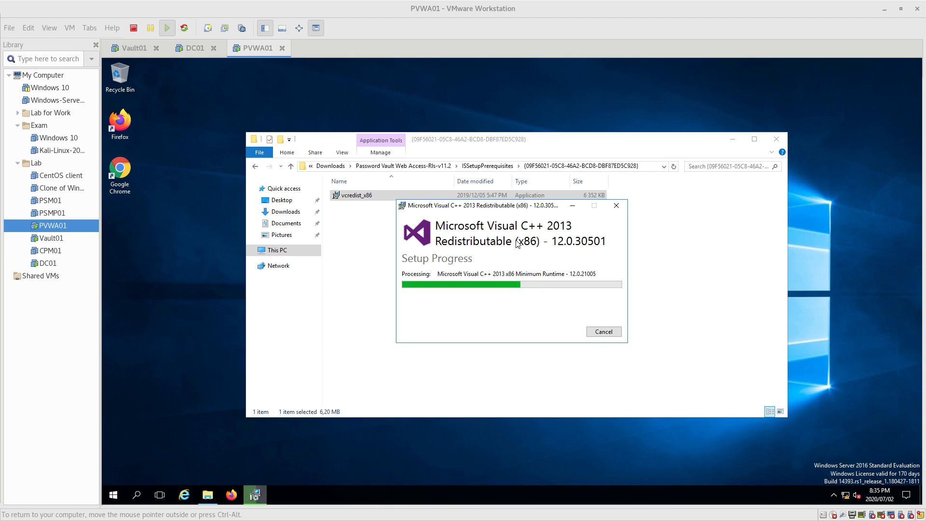
click(480, 166)
double_click(362, 207)
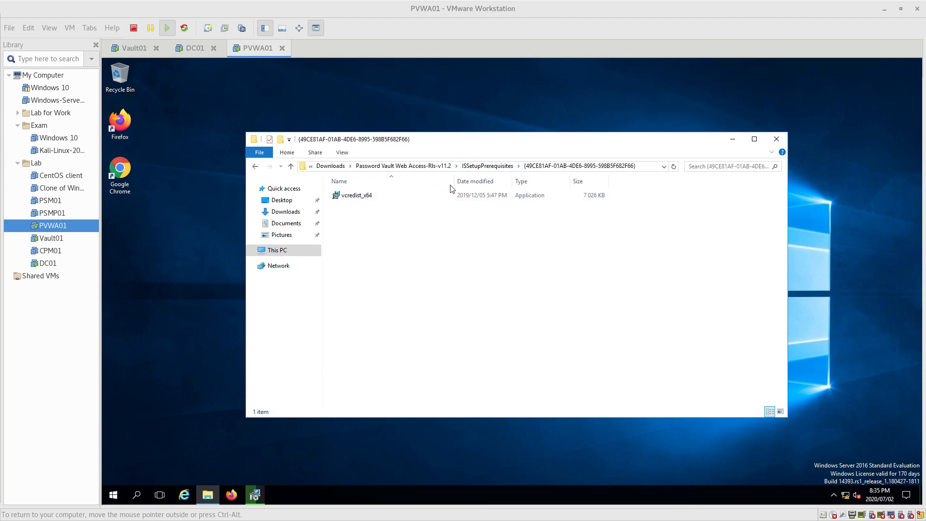
click(254, 495)
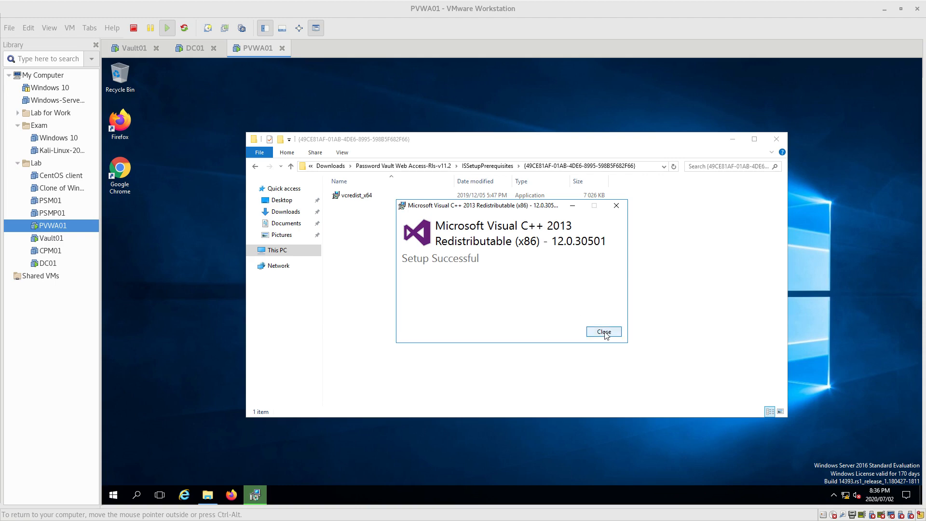
click(604, 333)
- Launch vcredist_x64, accept its licence terms and start the x64 installation
double_click(364, 197)
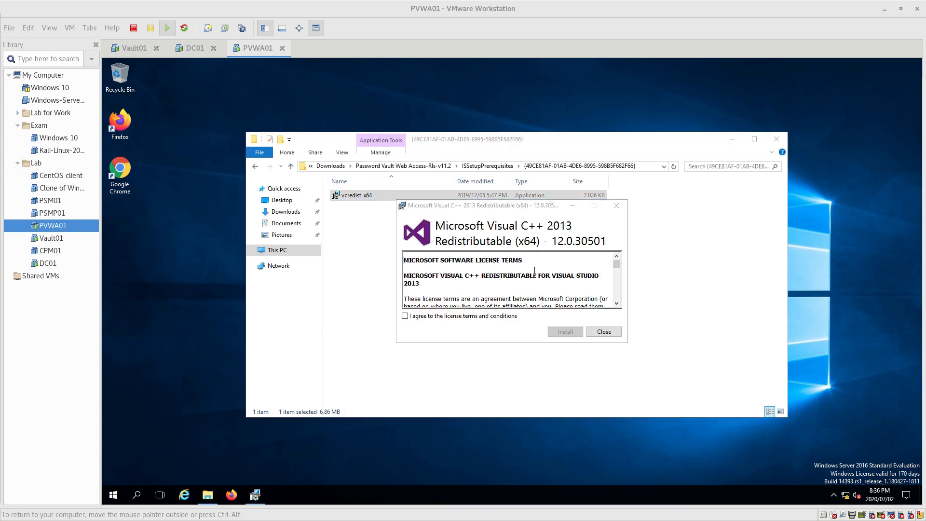
click(430, 316)
click(572, 333)
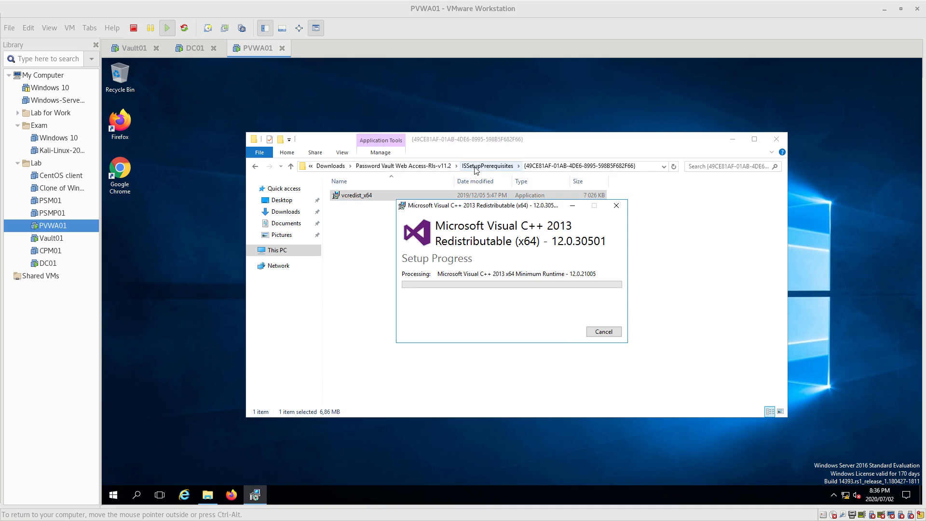
- Browse to the InstallationAutomation folder and select the PVWA_Prerequisites PowerShell script
click(492, 166)
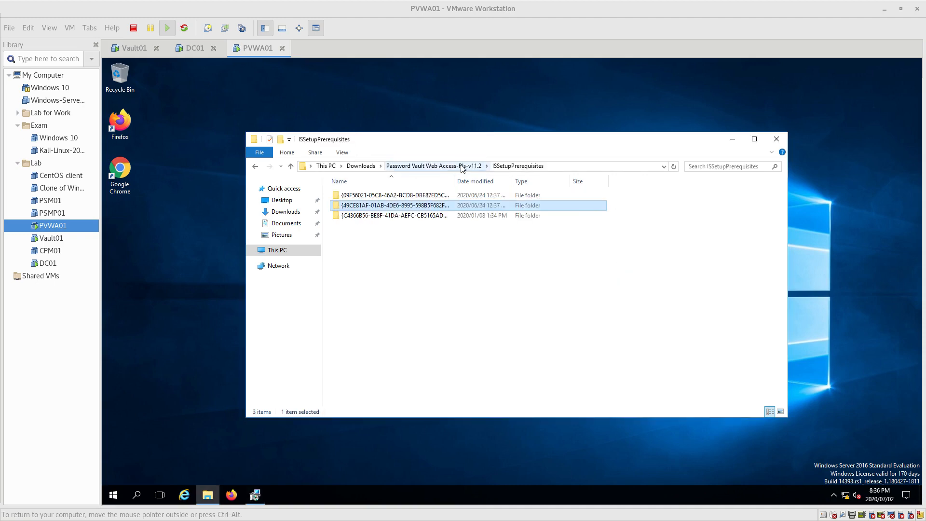
double_click(409, 216)
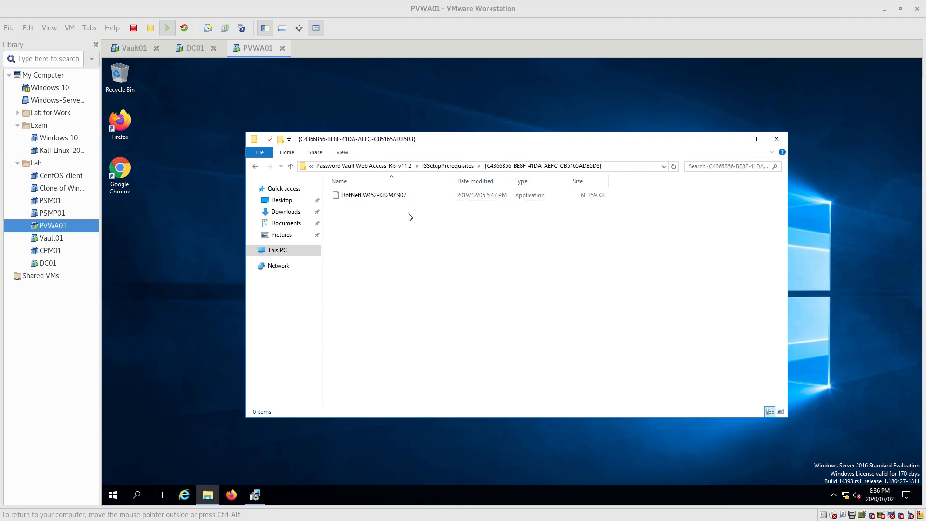
click(447, 167)
click(447, 166)
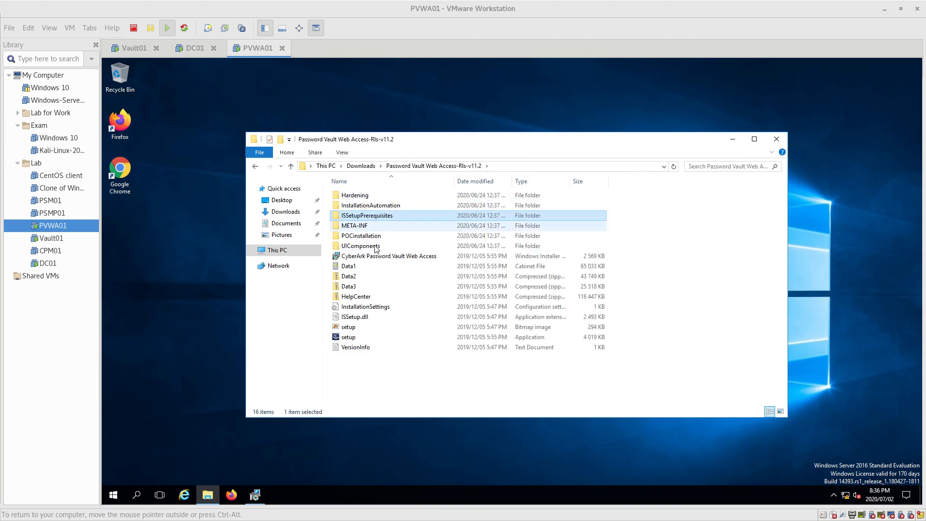
click(364, 207)
double_click(364, 207)
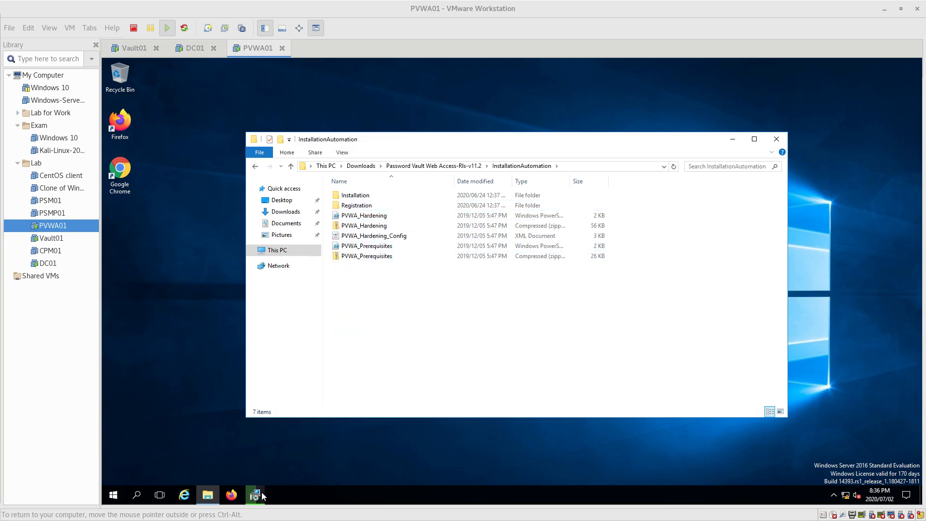
click(384, 247)
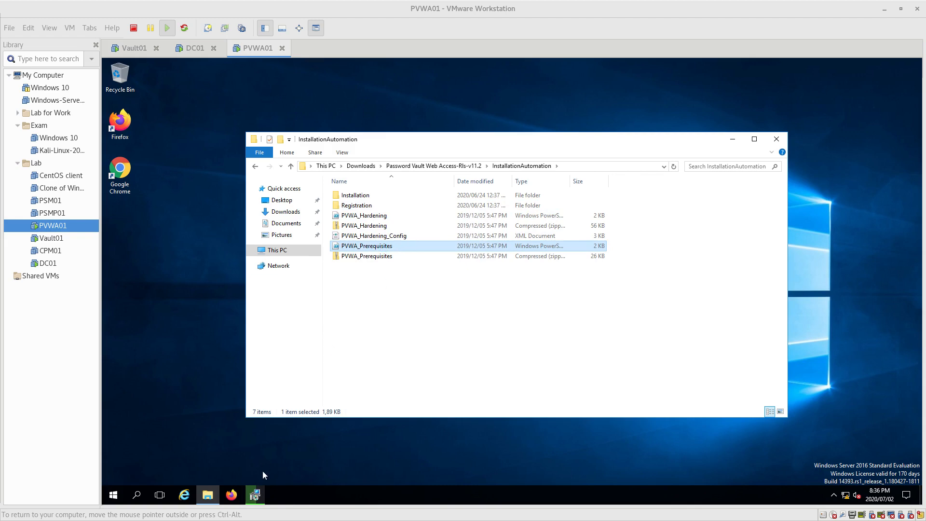
- Close the x64 Setup Successful message and bring up the PVWA_Prerequisites script's context menu
click(259, 493)
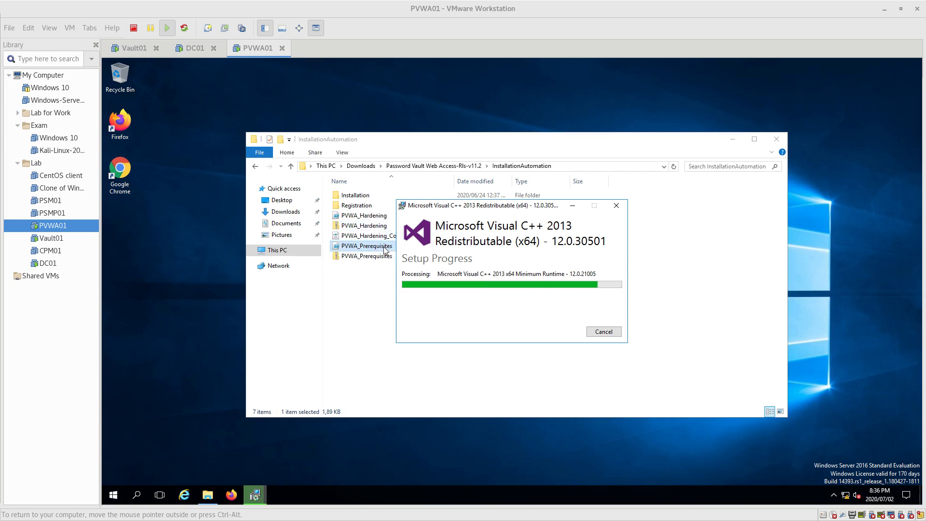
click(609, 332)
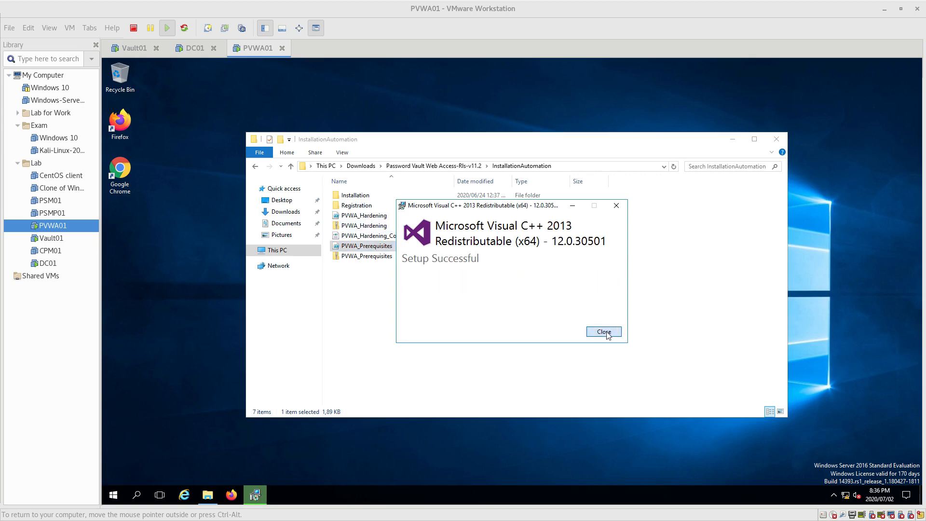
right_click(394, 251)
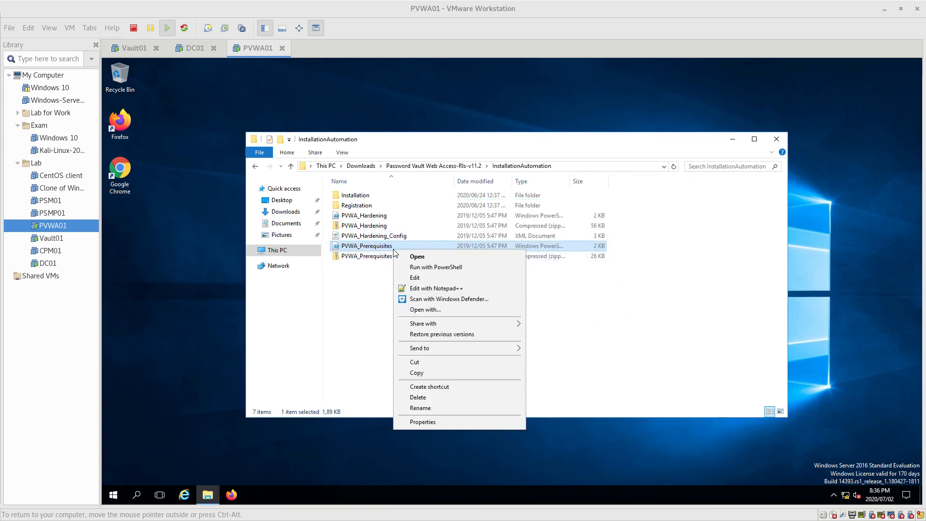
- Open PVWA_Prerequisites.ps1 with Edit in PowerShell ISE and maximize the editor window
click(426, 283)
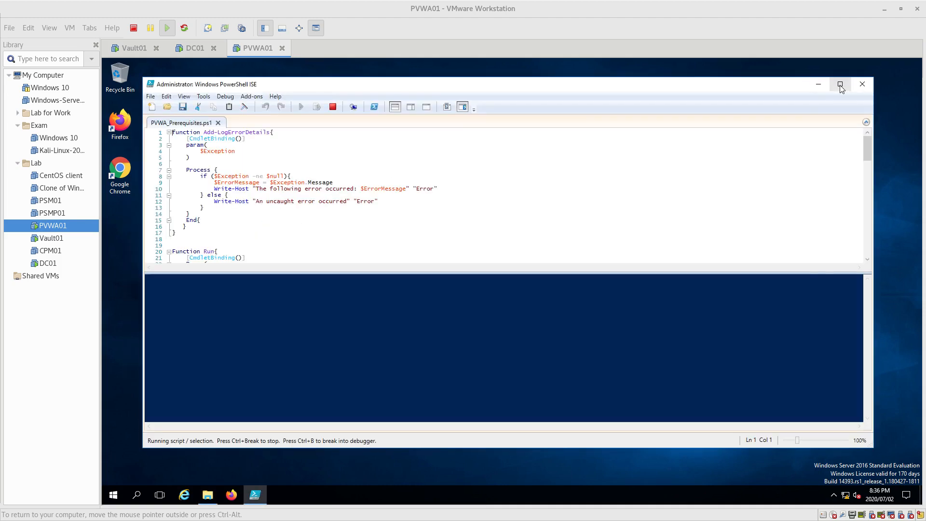
click(839, 85)
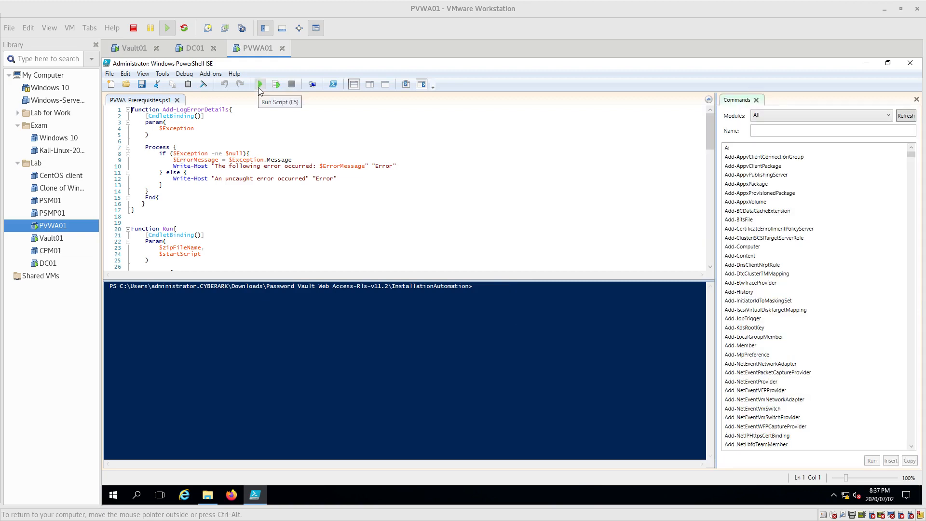
- Run PVWA_Prerequisites.ps1 (F5) to install the missing IIS and .NET Windows features
click(260, 85)
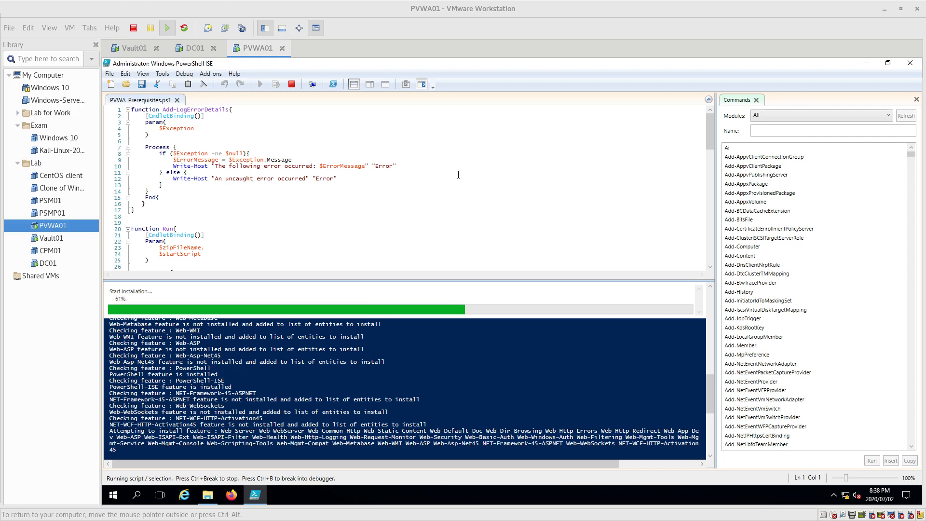
- On Vault01, launch PrivateArk Server elevated and confirm its log shows Server 11.2.0 up
click(135, 48)
click(235, 154)
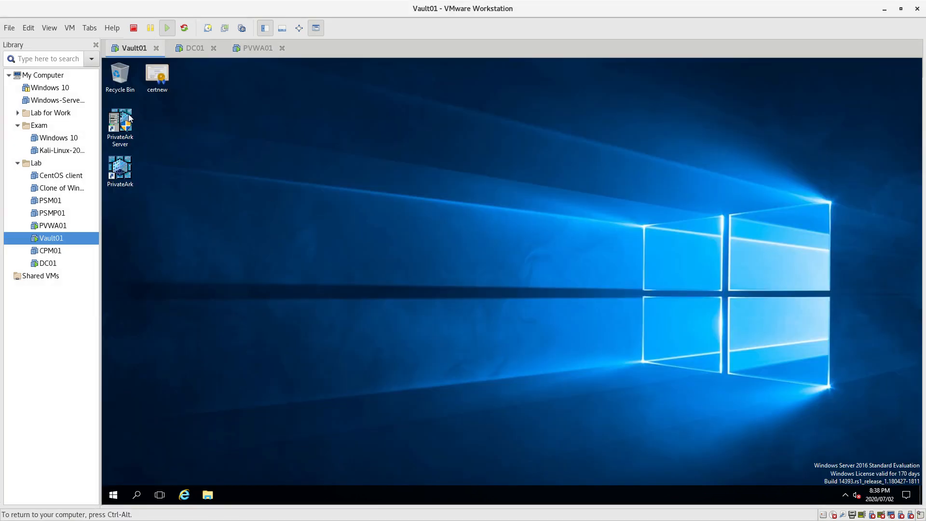
double_click(119, 137)
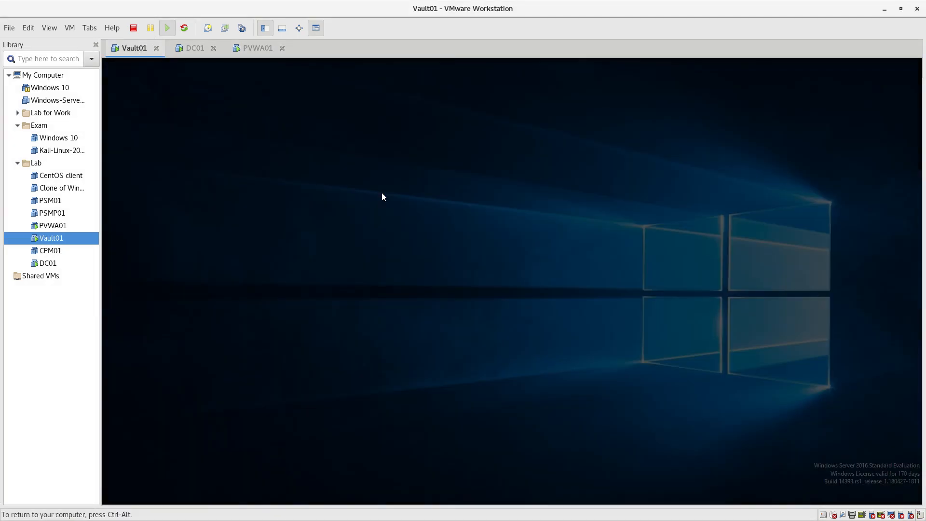
click(461, 346)
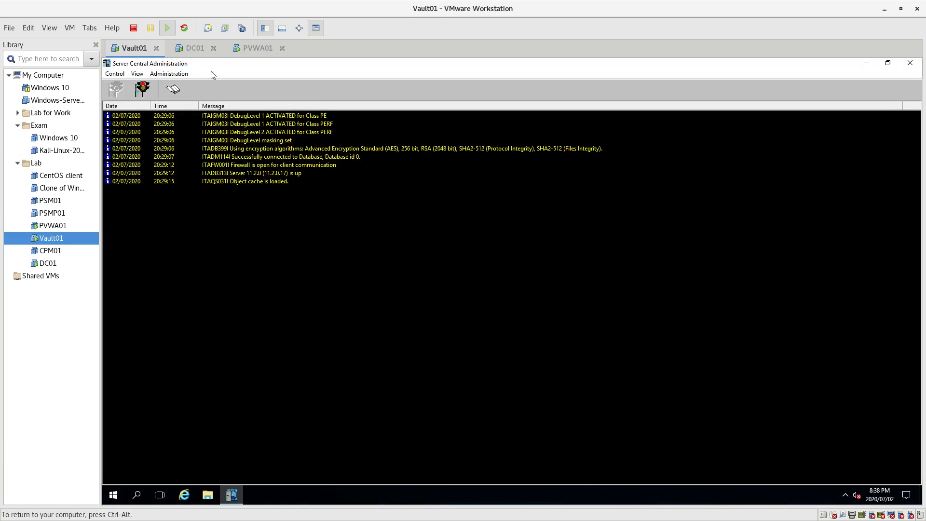
- Switch to PVWA01 and confirm the prerequisites script ended with Operation Succeeded, isSucceeded 0
click(257, 47)
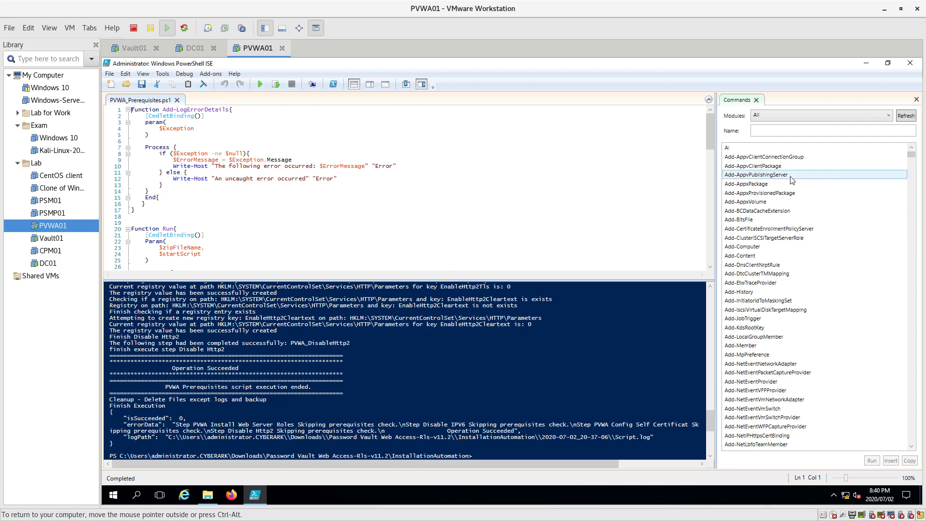
- Close PowerShell ISE and run the Password Vault Web Access-Rls-v11.2 setup as administrator
click(910, 63)
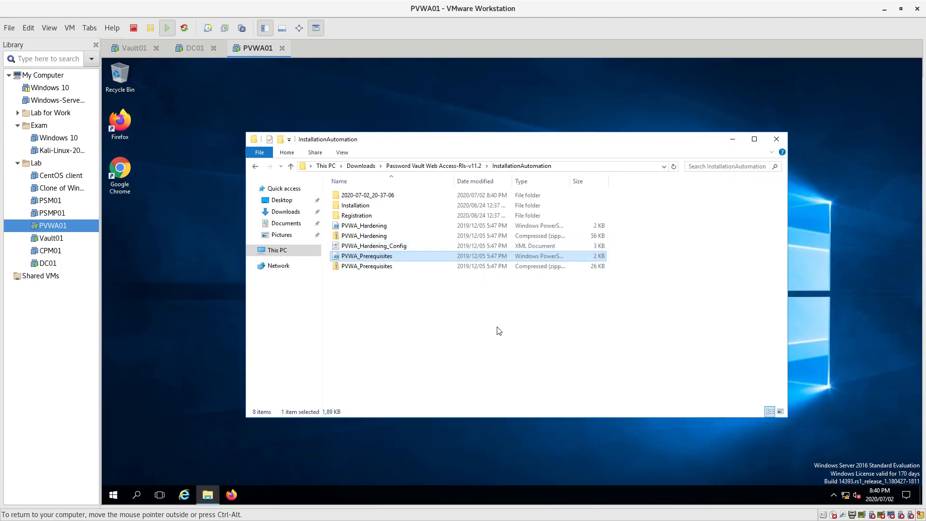
click(427, 165)
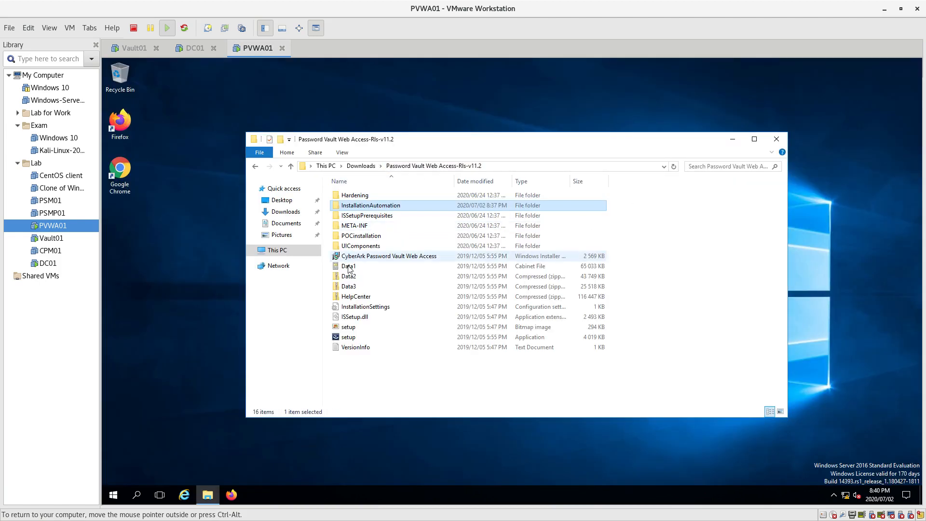
right_click(346, 338)
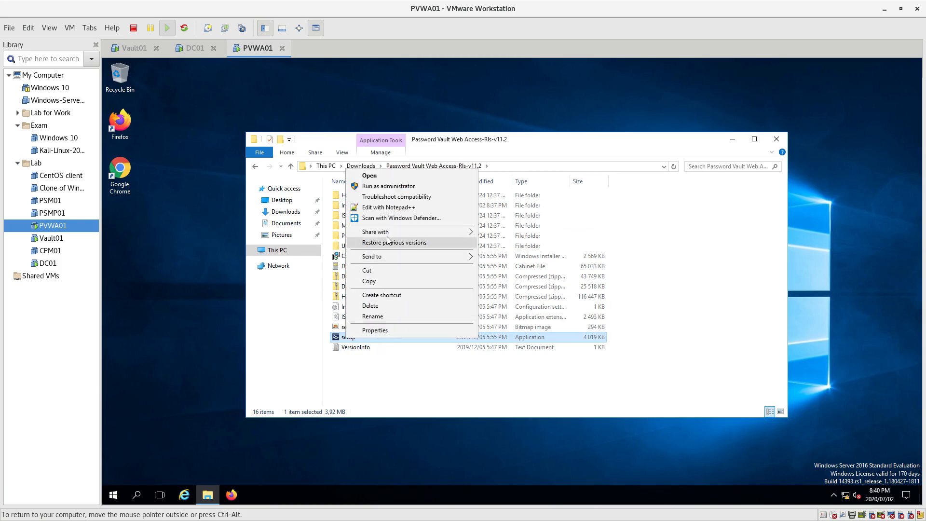
click(389, 186)
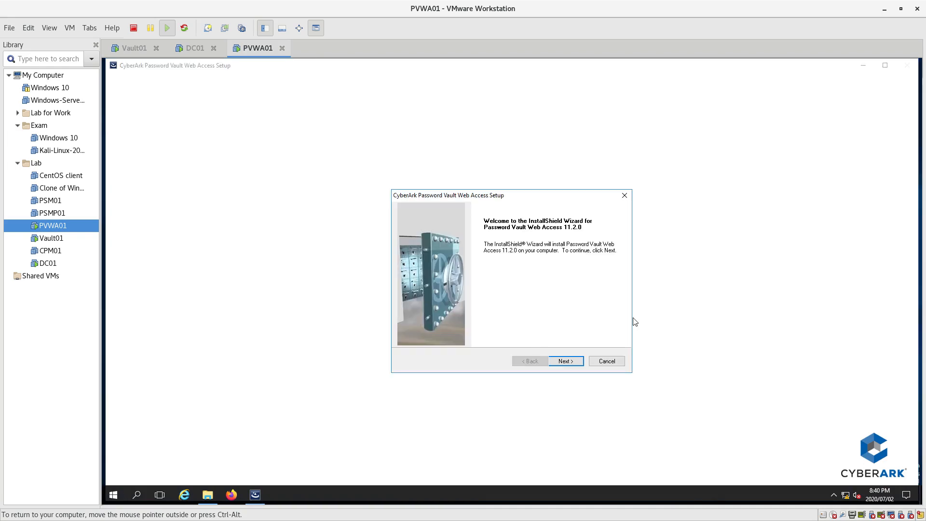
- Accept the PVWA licence, enter company name Test, and keep default folders and setup type
click(565, 362)
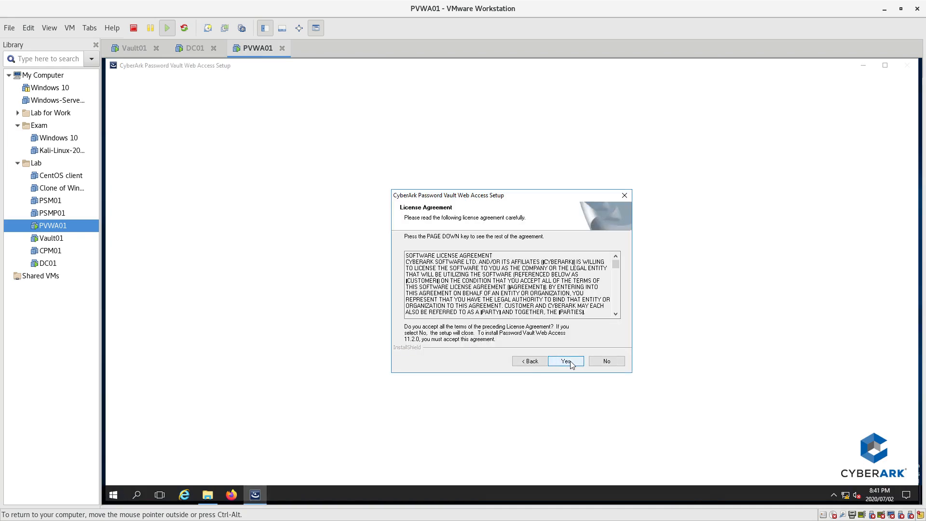
click(570, 361)
click(451, 302)
text(Test)
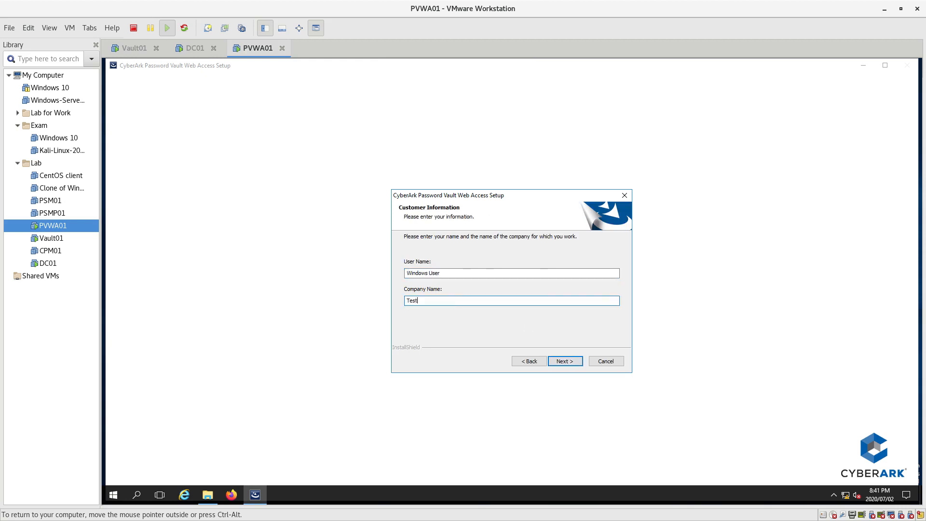
click(570, 360)
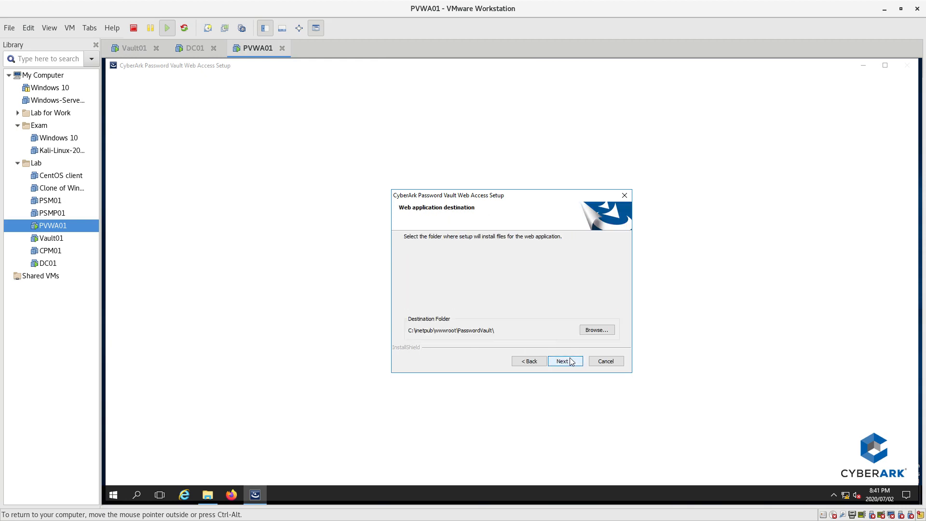
click(571, 362)
click(569, 363)
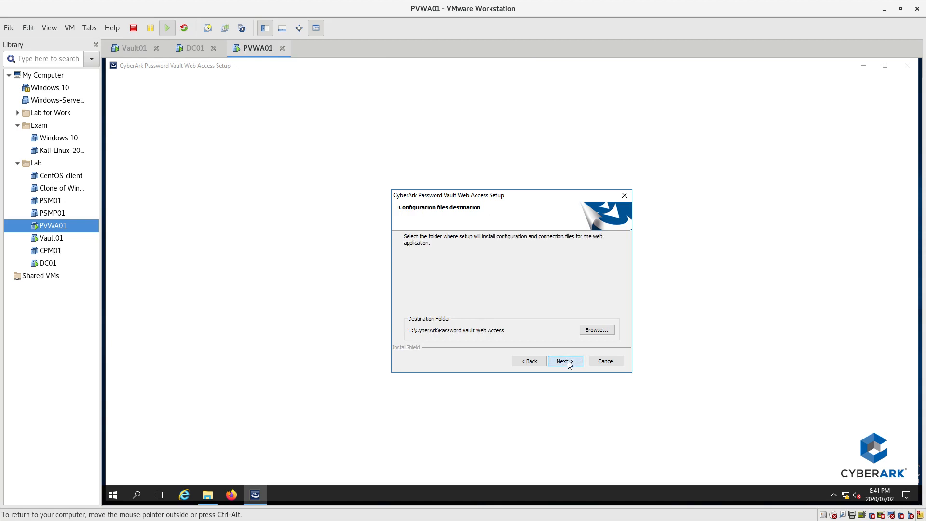
click(570, 363)
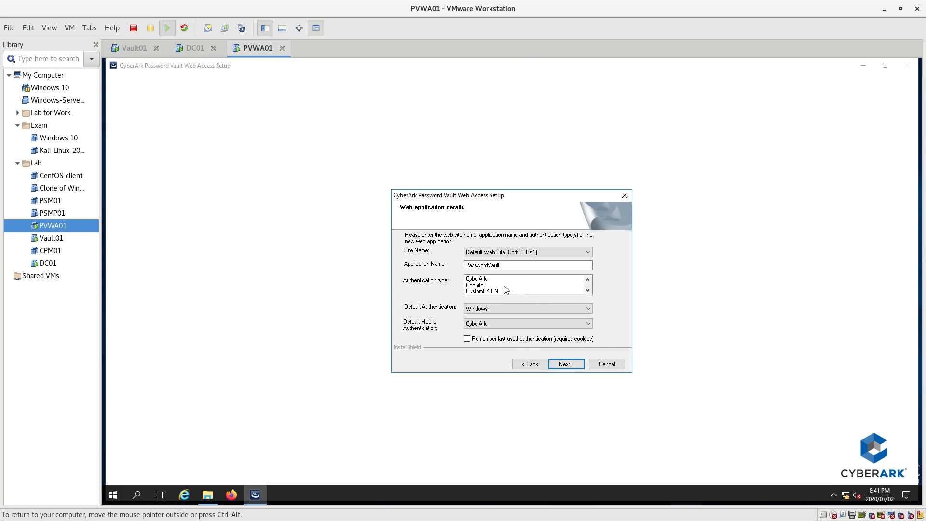
- Set default and default mobile authentication to [None], select CyberArk and LDAP, then install
click(514, 312)
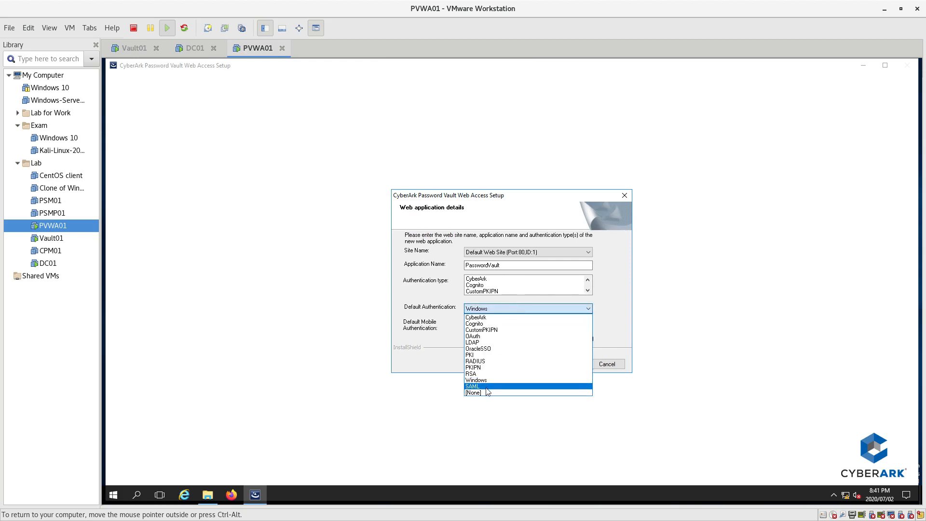
click(497, 381)
click(502, 323)
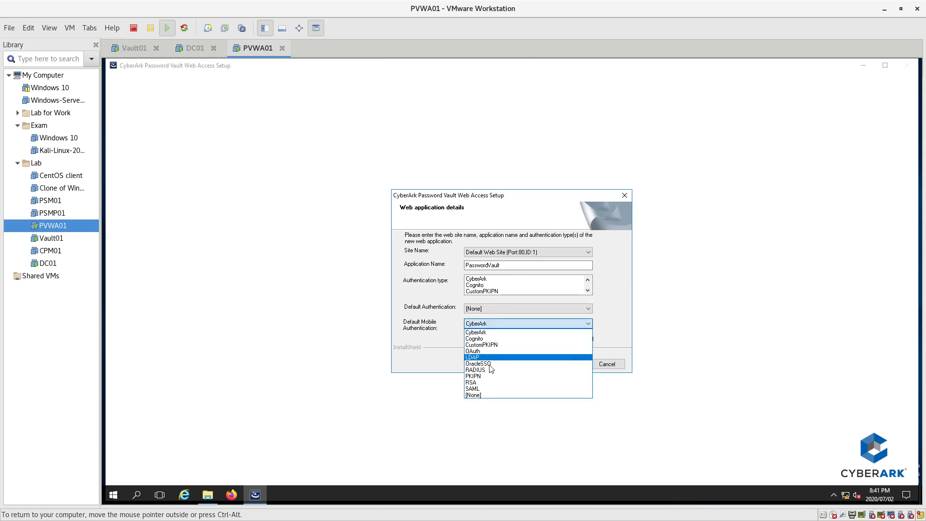
click(483, 398)
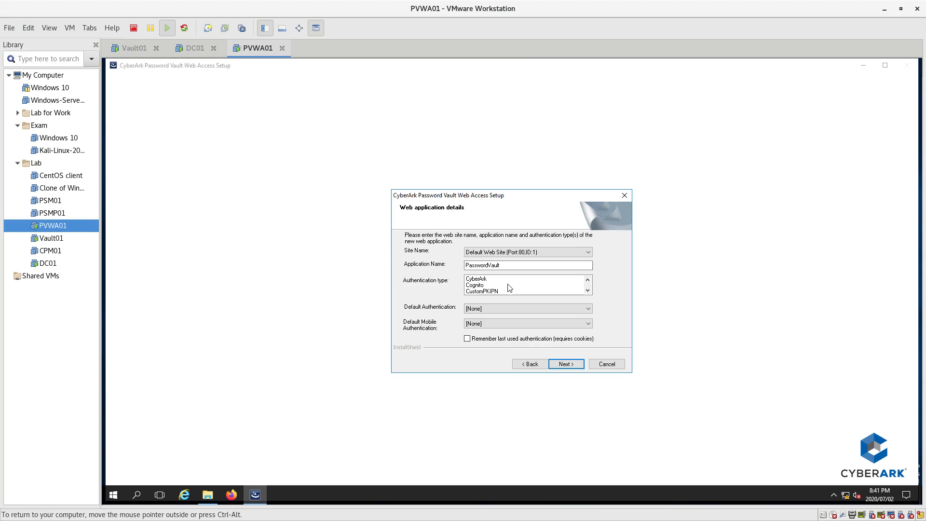
click(484, 278)
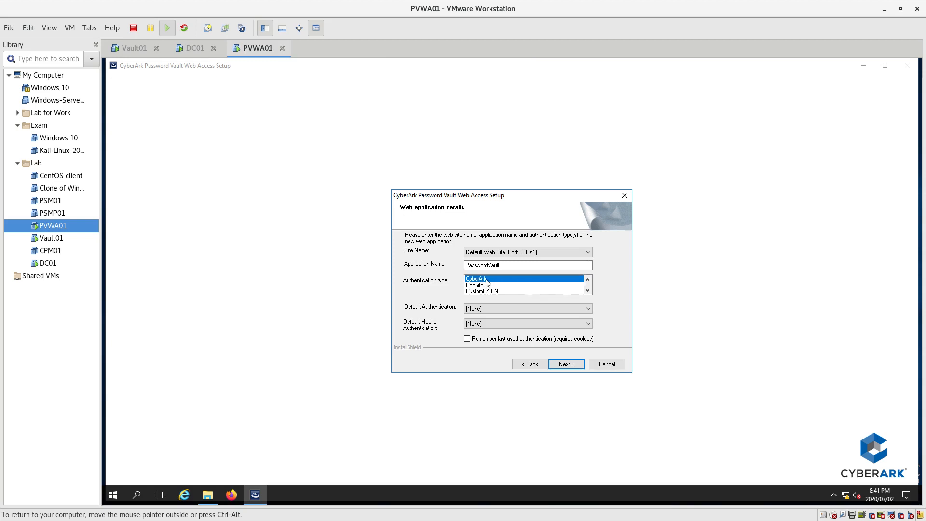
click(587, 290)
click(587, 290)
click(587, 290)
click(478, 285)
click(567, 365)
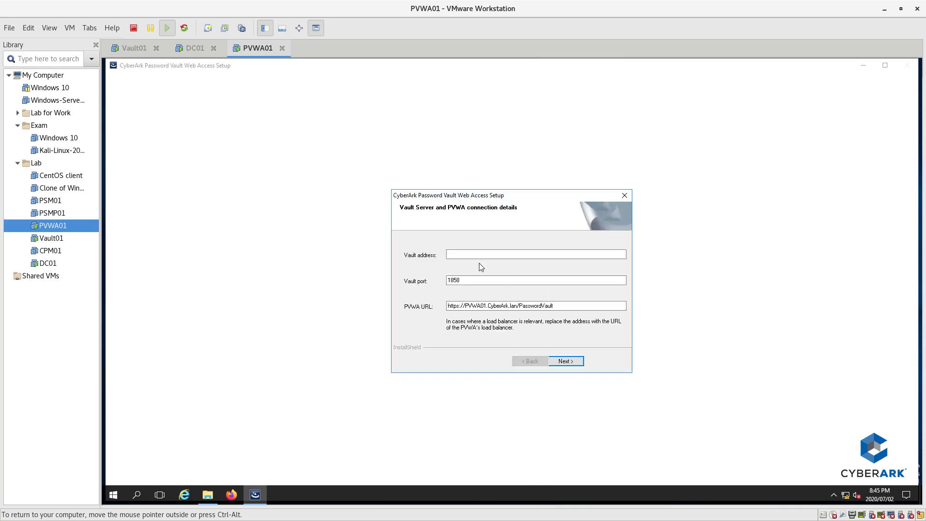
- Enter Vault address 192.168.10.11, keeping port 1858 and the default PVWA URL
text(192.168.10.11)
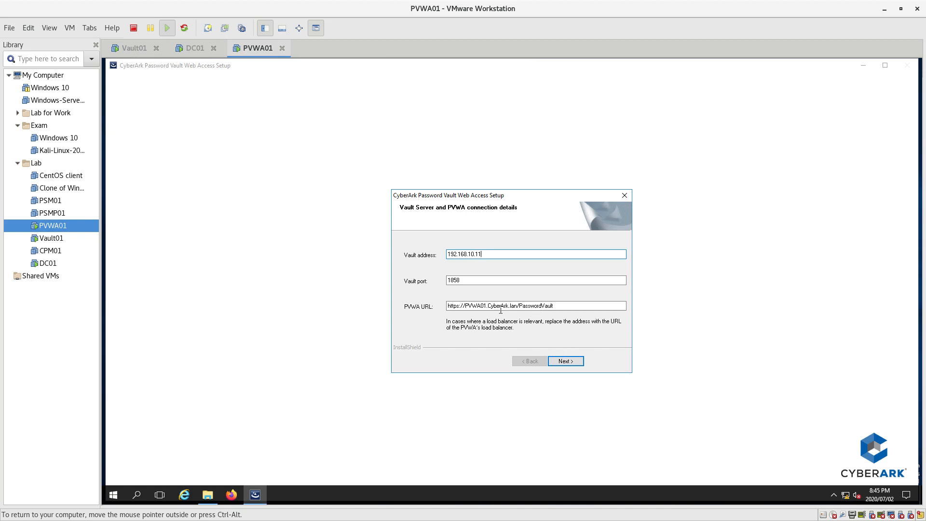
click(565, 362)
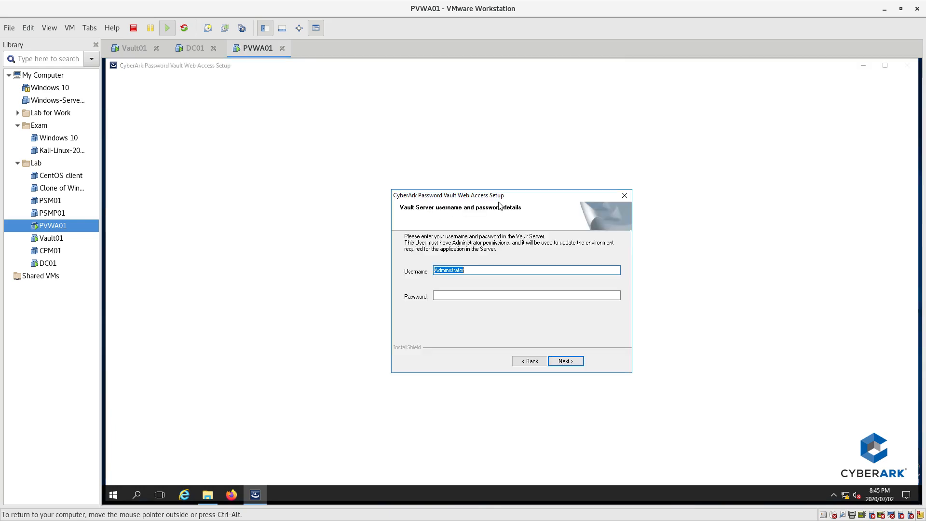
- Enter the Vault Administrator password, complete the PVWA 11.2.0 installation and close the wizard
click(459, 298)
text(●●●●●●●●●)
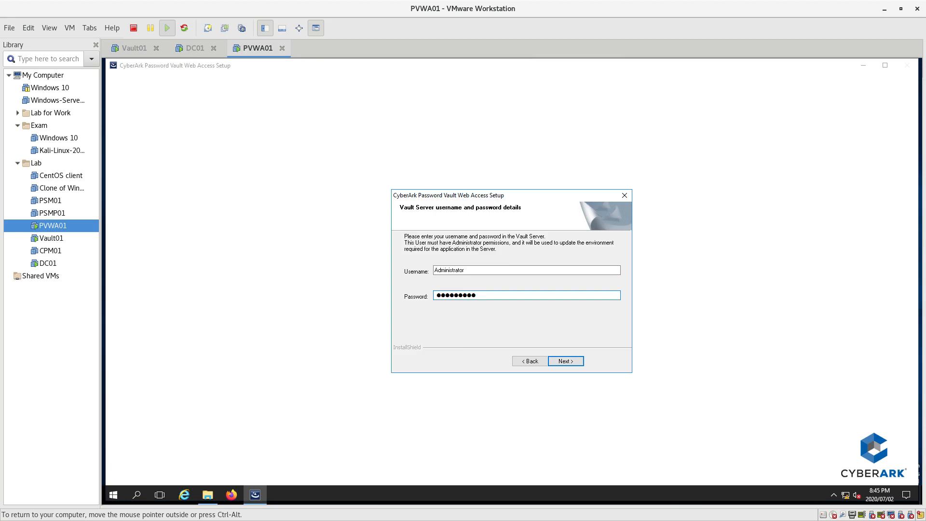
key(Return)
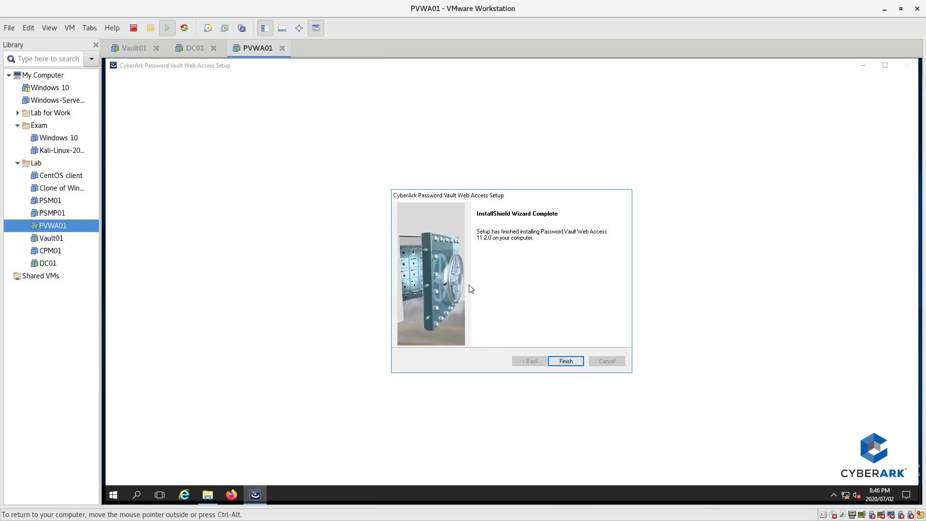
click(551, 362)
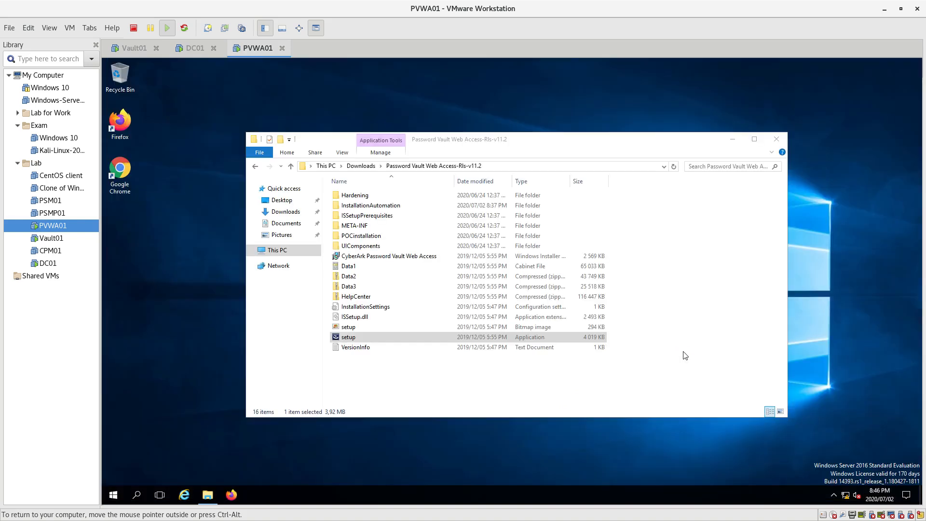
- Navigate to the InstallationAutomation folder and bring up actions for the PVWA_Hardening script
double_click(385, 218)
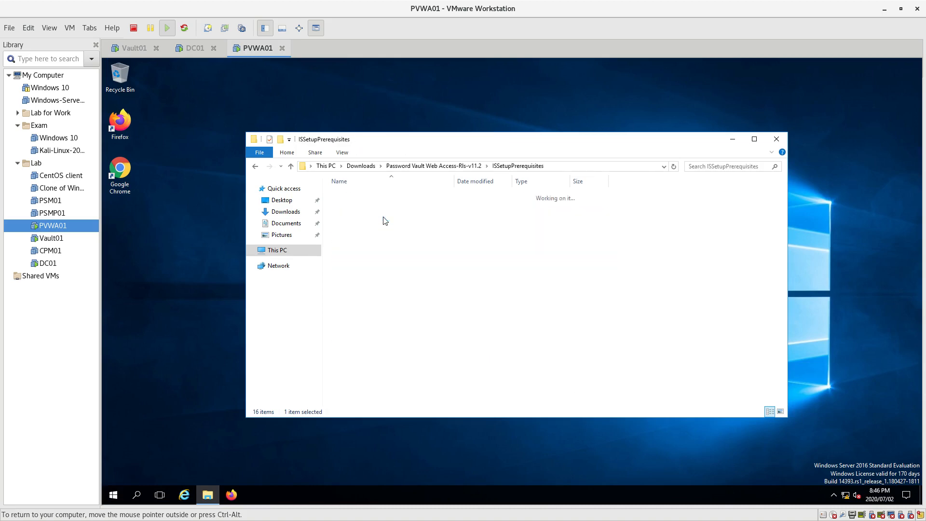
click(426, 167)
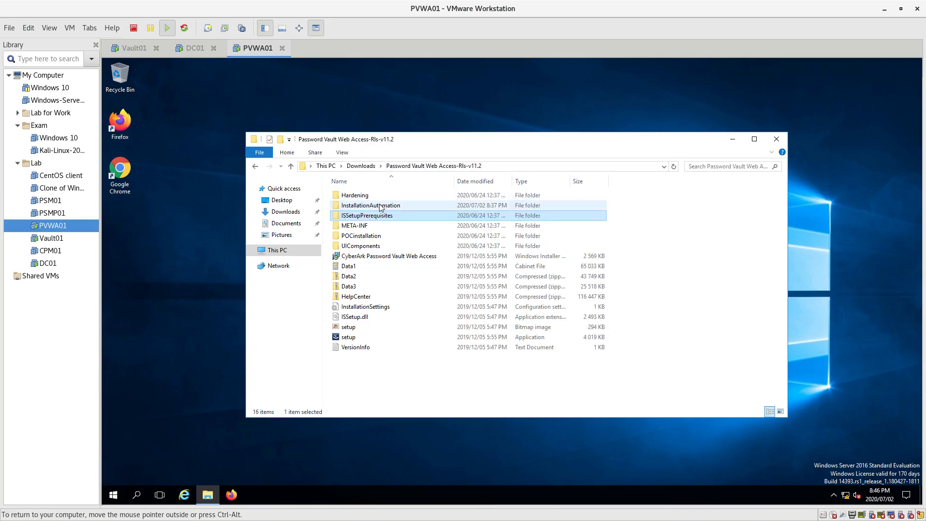
double_click(372, 207)
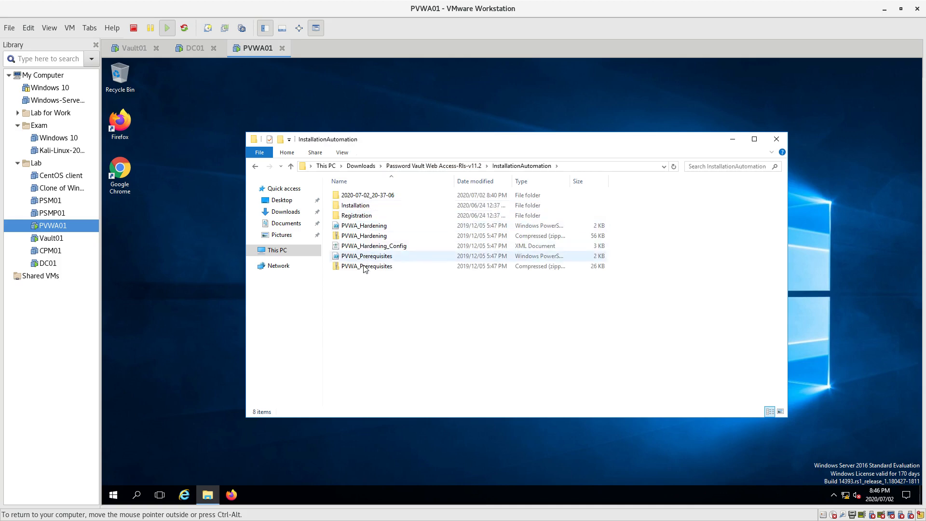
click(365, 226)
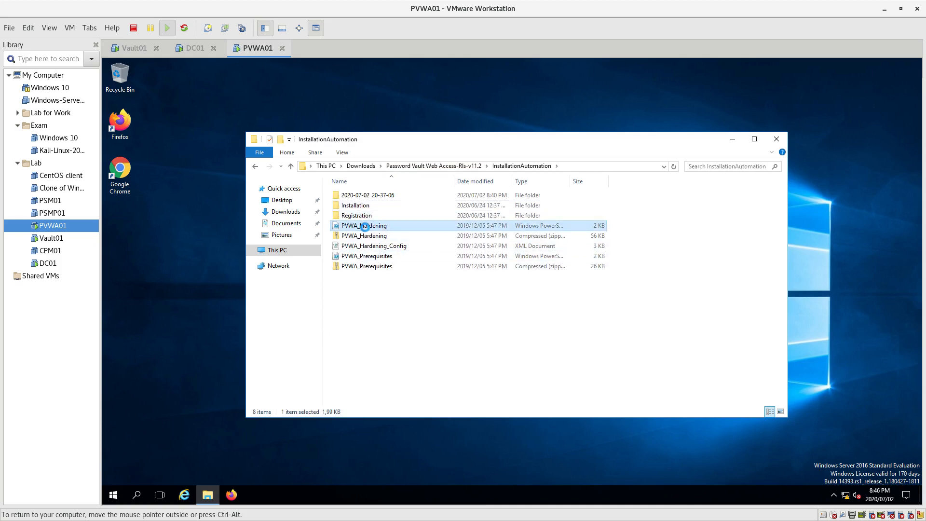
right_click(365, 227)
- Edit PVWA_Hardening in PowerShell ISE and run the script until it finishes
click(393, 254)
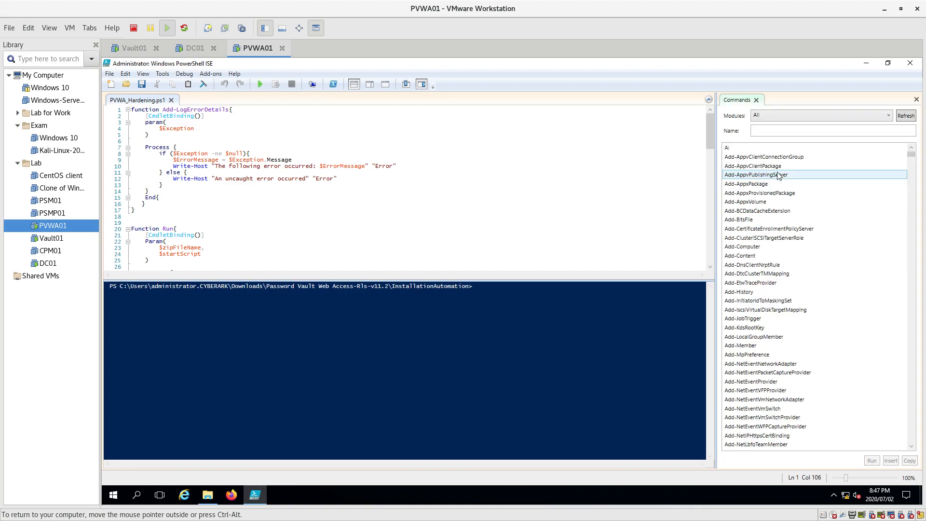
click(259, 84)
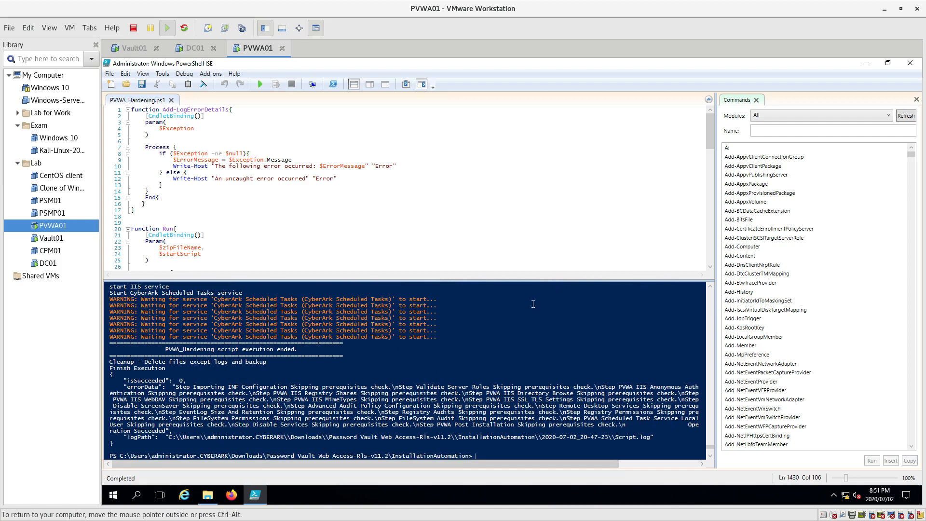
- Restart PVWA01 from the Start menu with reason Other (Unplanned), then move to Vault01
click(113, 499)
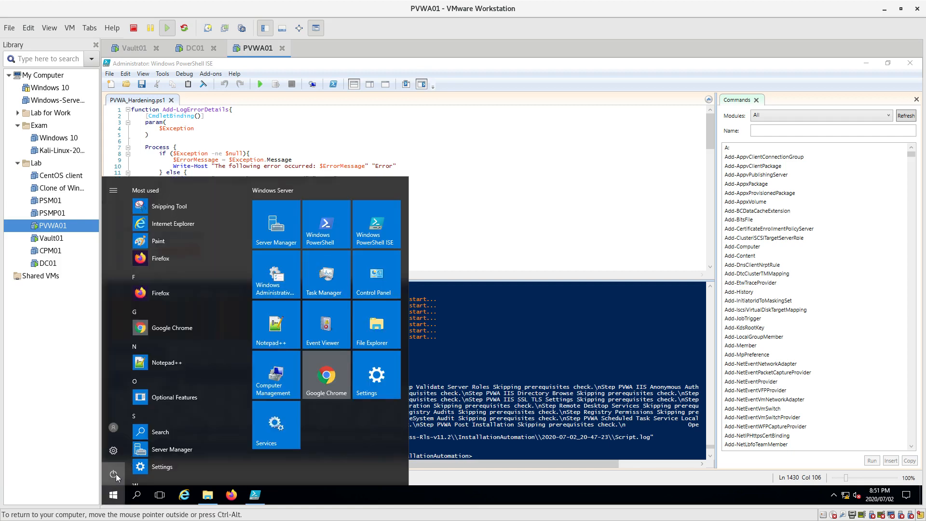
click(116, 474)
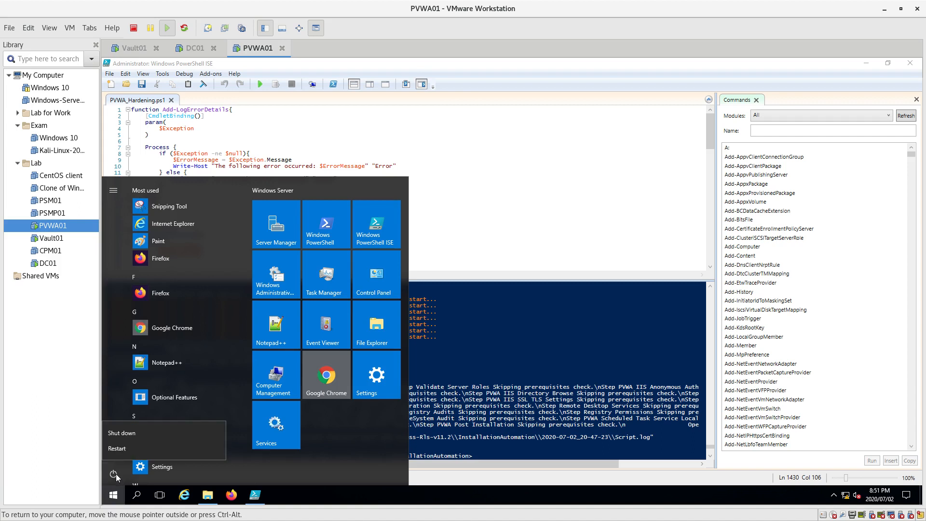
click(129, 448)
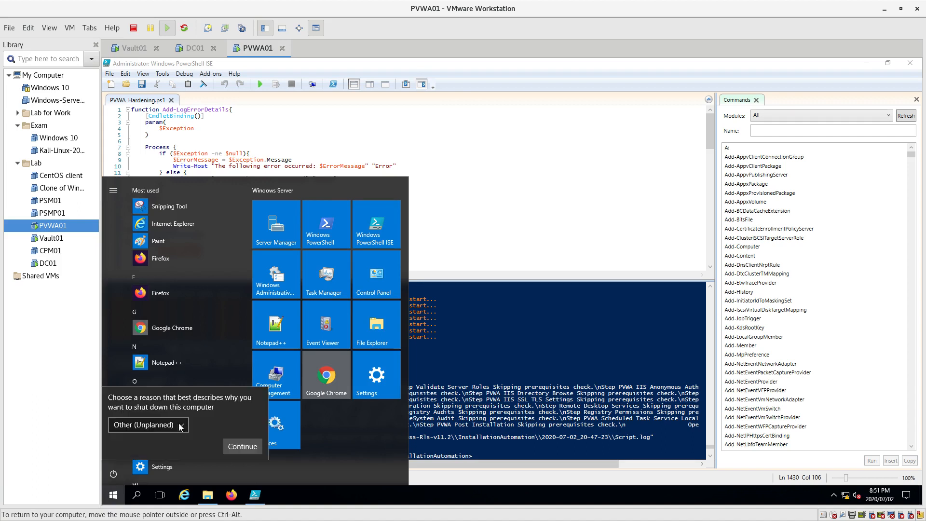
click(239, 447)
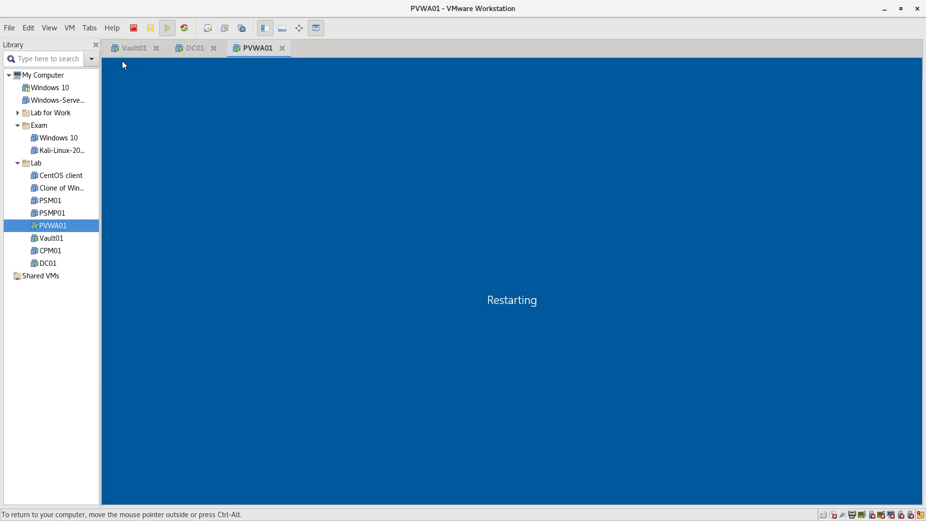
click(128, 50)
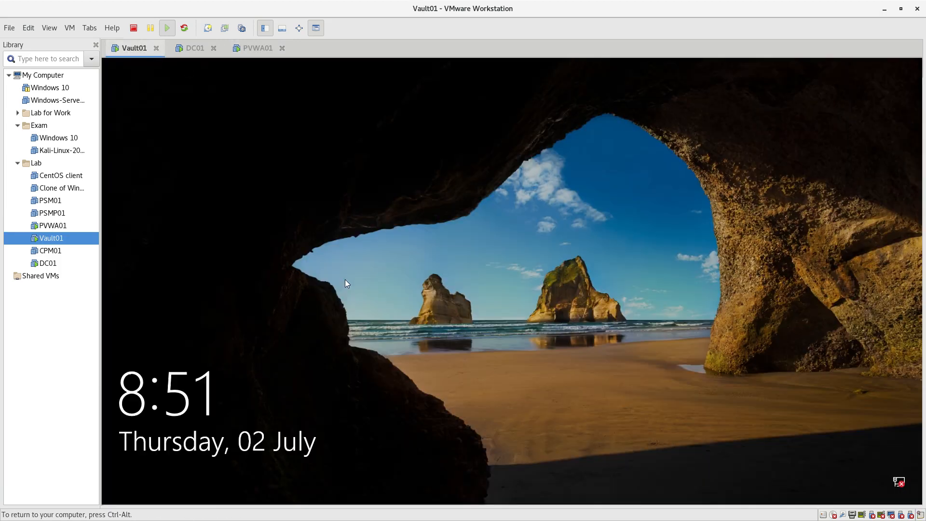
- Send Ctrl+Alt+Del to Vault01 and cancel the security screen to reach Server Central Administration
click(69, 28)
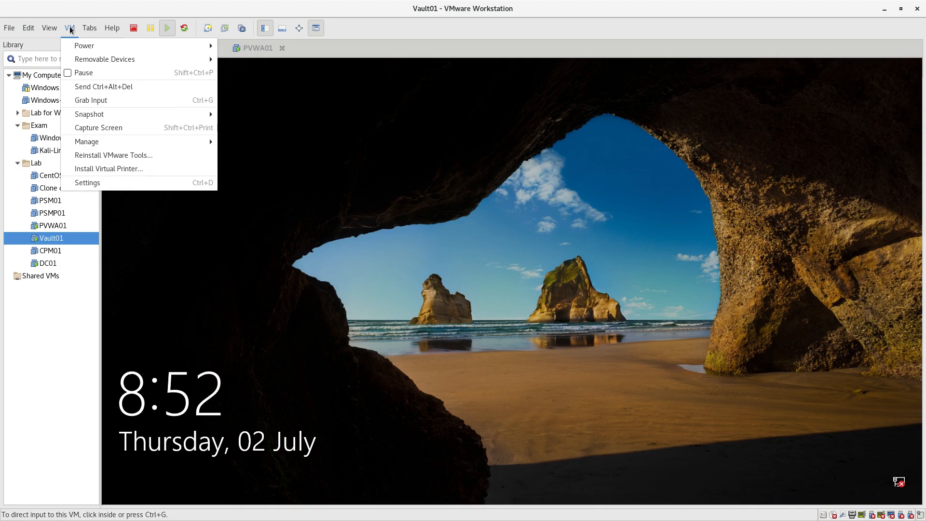
click(95, 87)
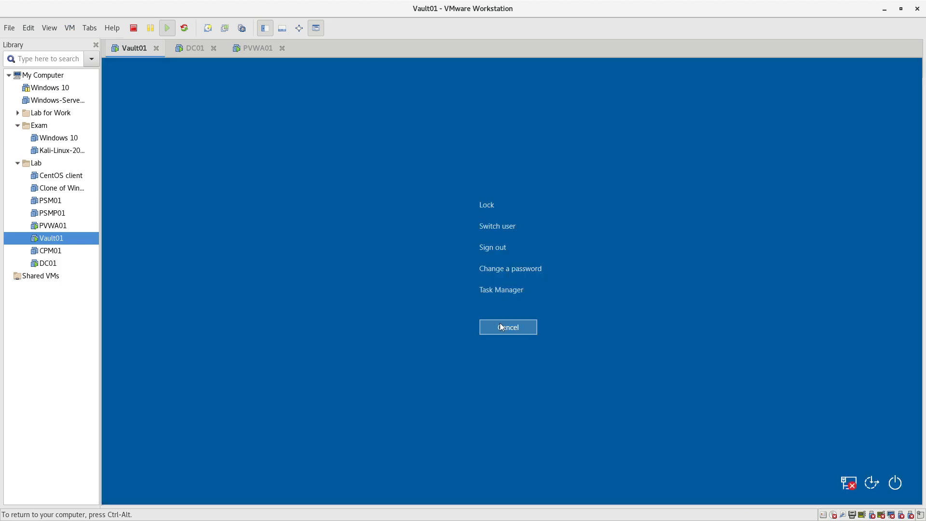
click(501, 327)
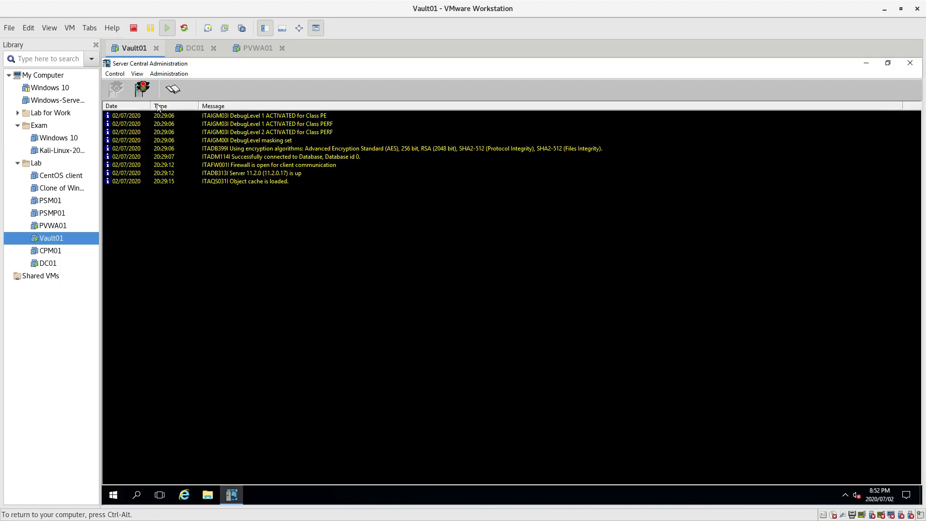
- Launch the PrivateArk client, dismiss the error, and log on to the Test Data vault
click(865, 63)
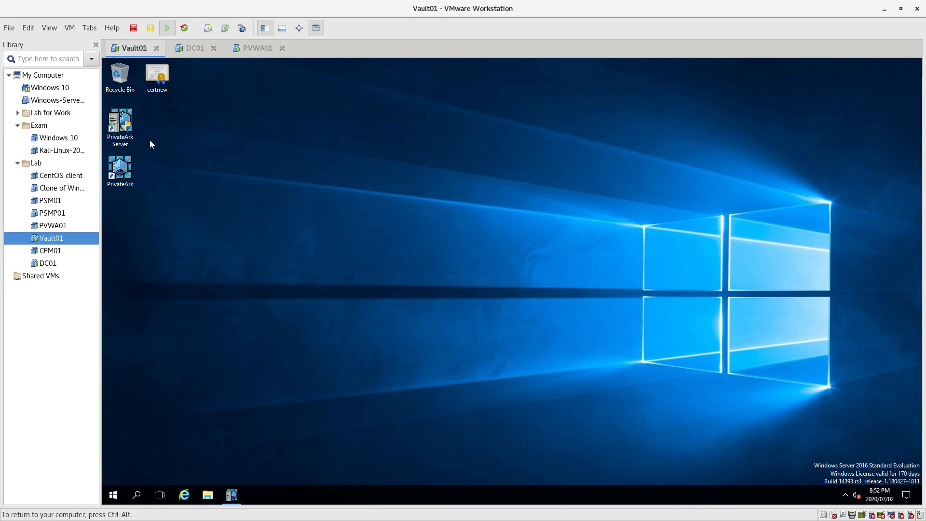
double_click(120, 177)
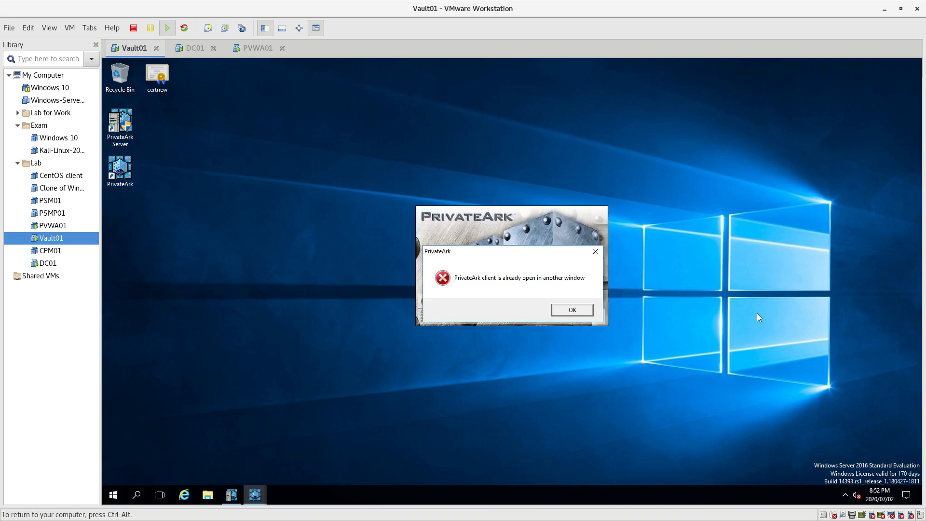
click(584, 311)
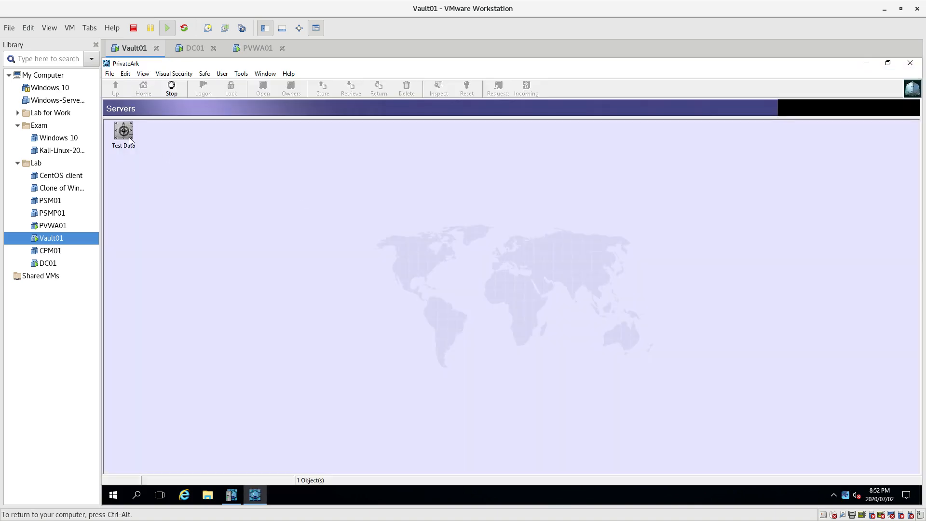
double_click(116, 134)
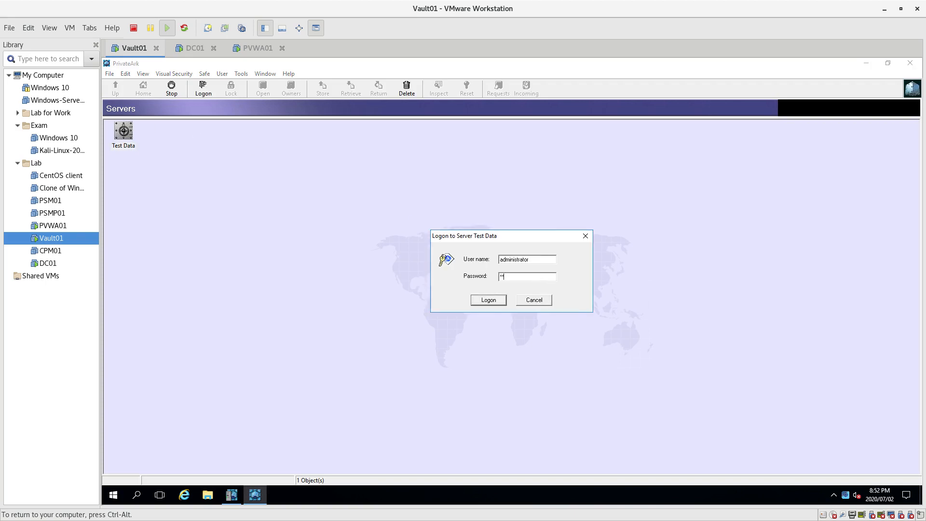
key(Return)
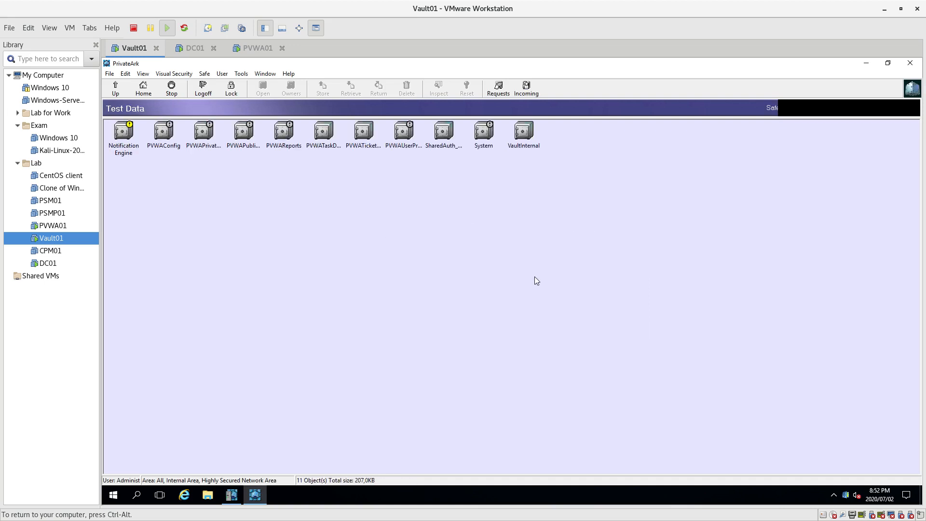
- Review the System group in Users and Groups, log off PrivateArk, and return to PVWA01
click(242, 73)
mouse_move(270, 118)
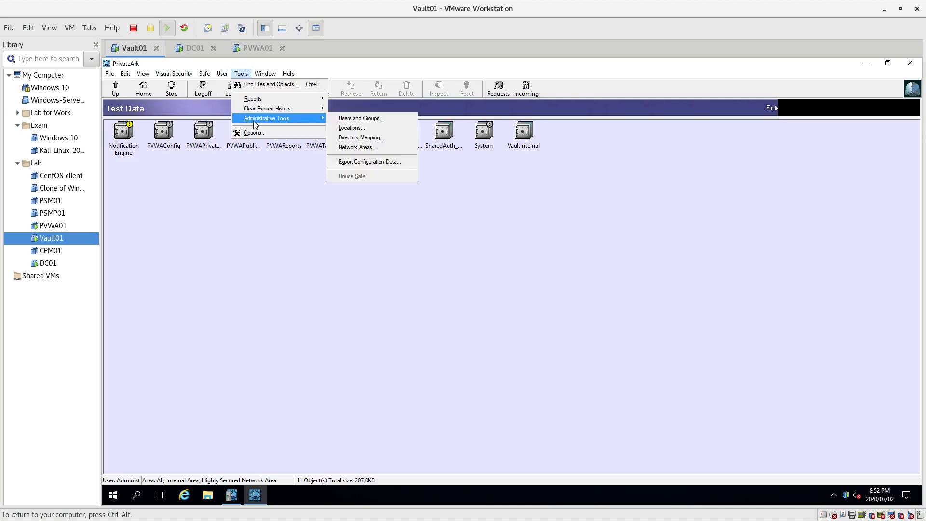
click(421, 121)
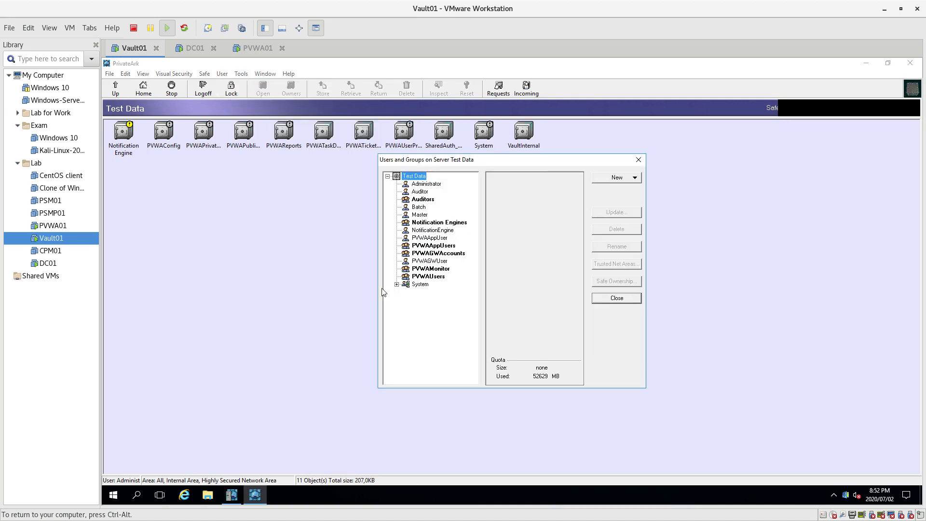
click(396, 284)
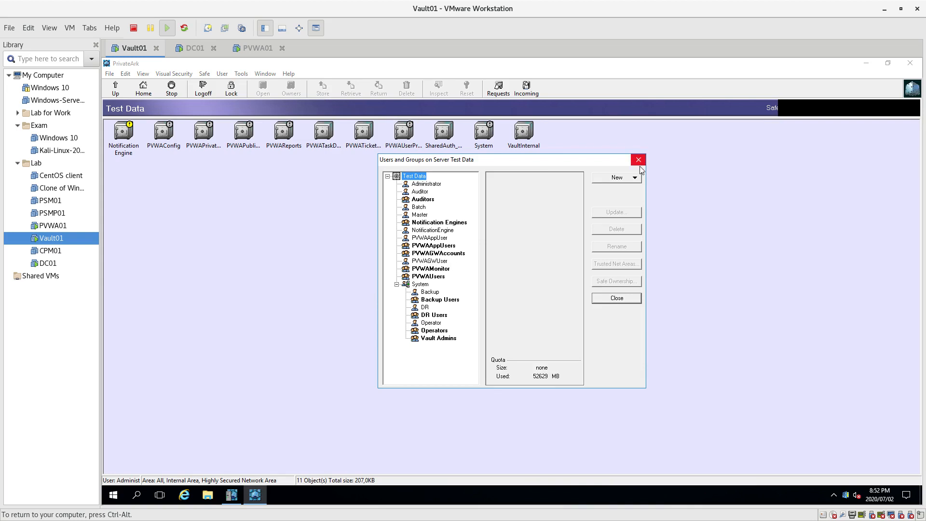
click(621, 300)
click(209, 90)
click(260, 50)
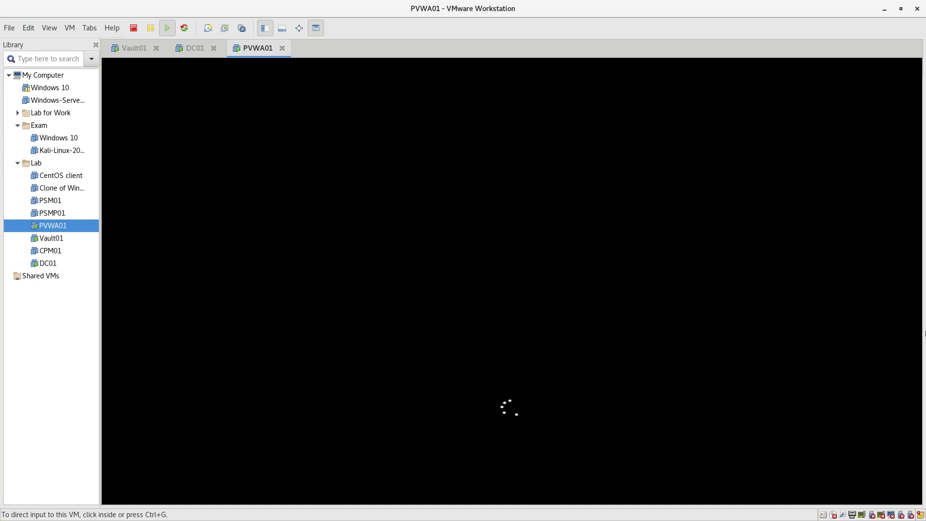
- Send Ctrl+Alt+Del to PVWA01 and sign in as the cyberark domain administrator with its password
click(777, 347)
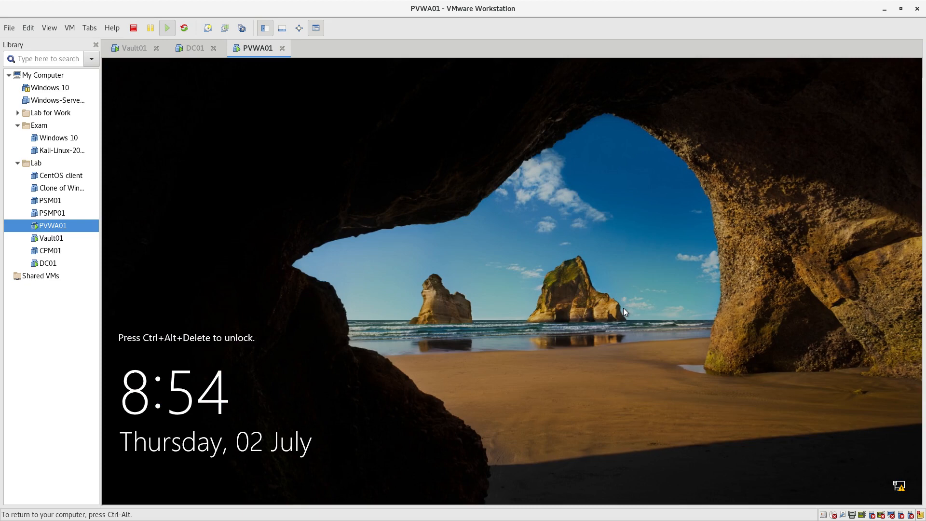
click(69, 28)
click(143, 86)
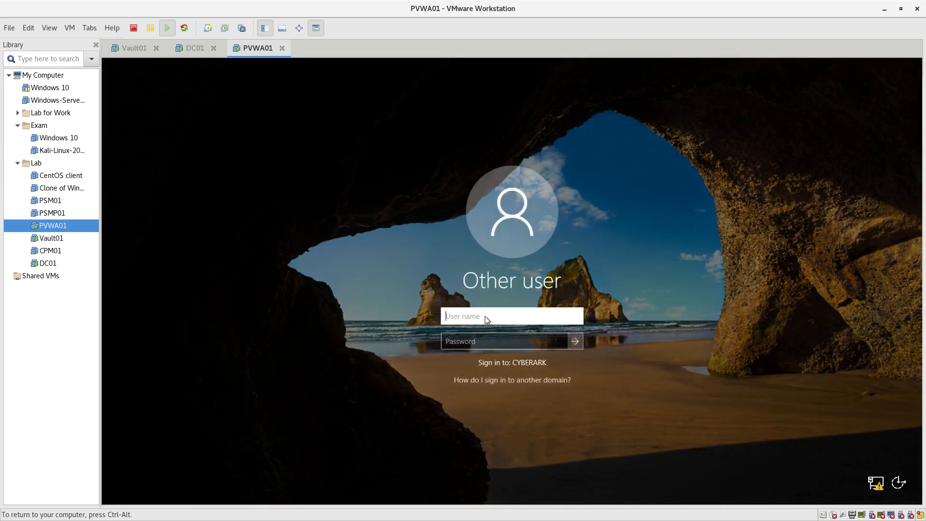
text(cyberark\administrator)
key(Tab)
text(Cyberark)
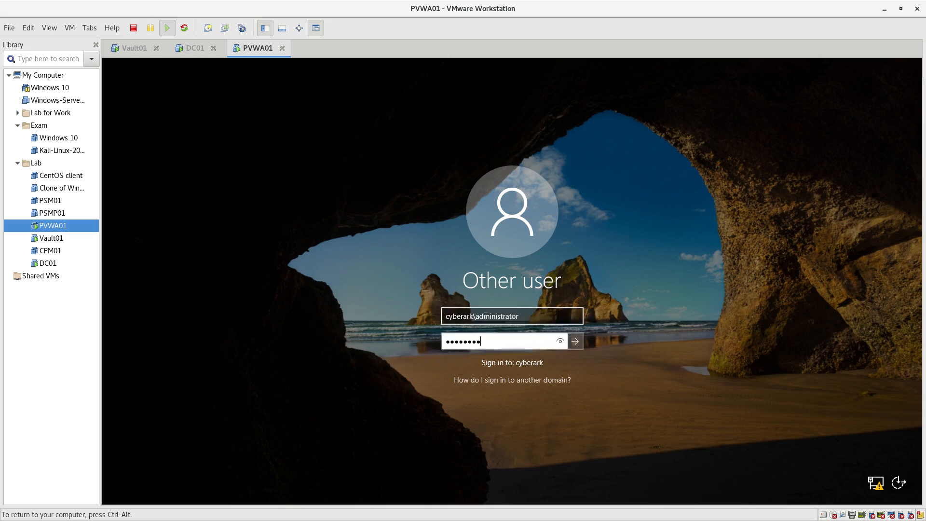
text(1)
key(Return)
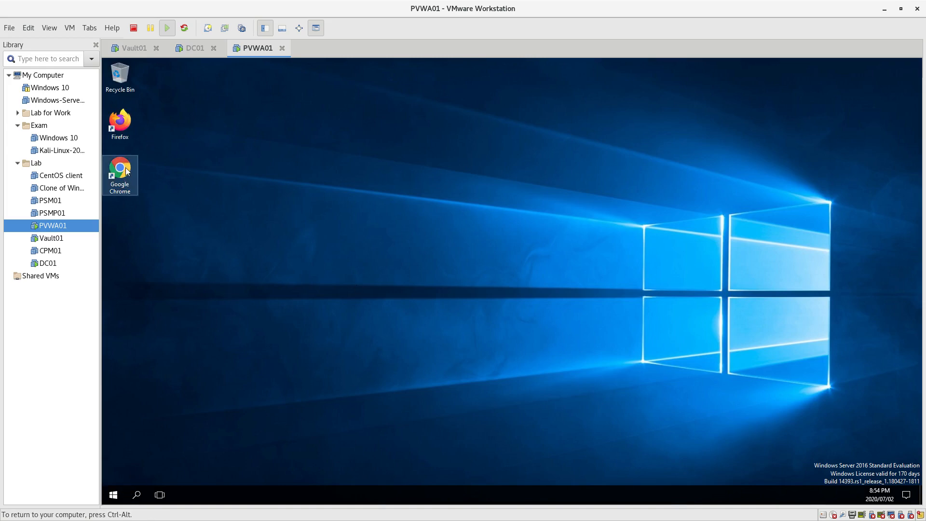
double_click(123, 169)
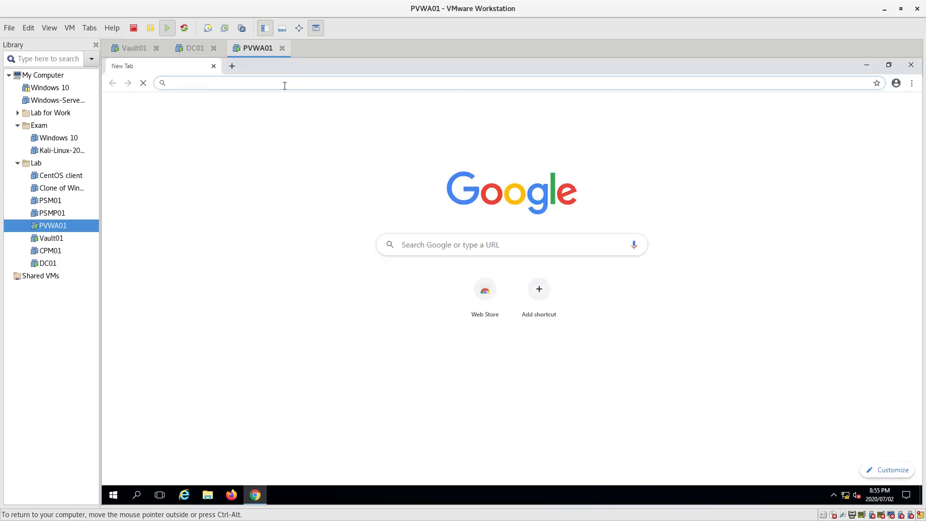
text(192.)
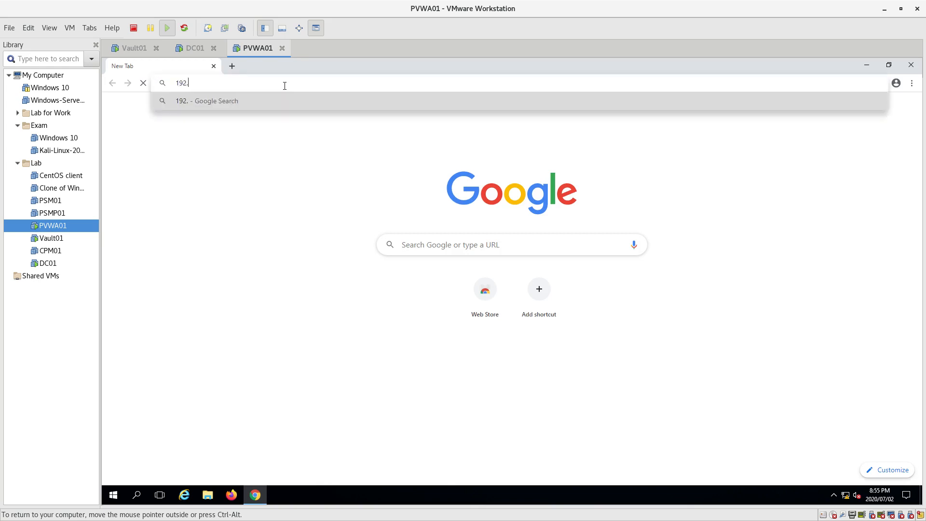
text(168.10.21)
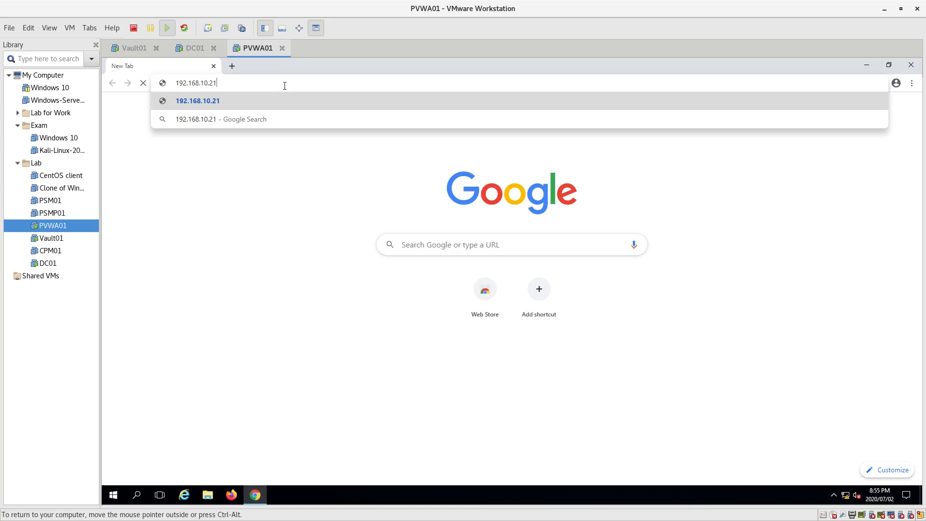
text(:)
key(BackSpace)
text(\passordvault)
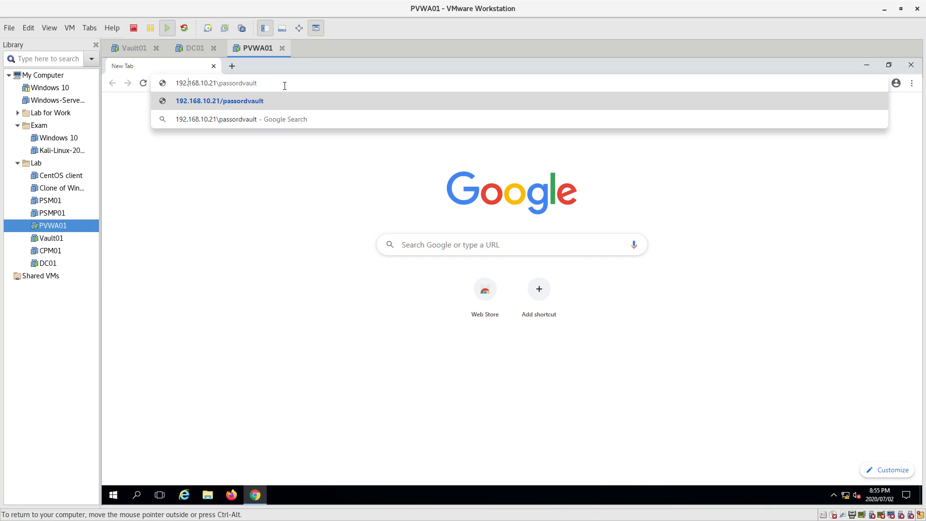
key(Home)
text(https:)
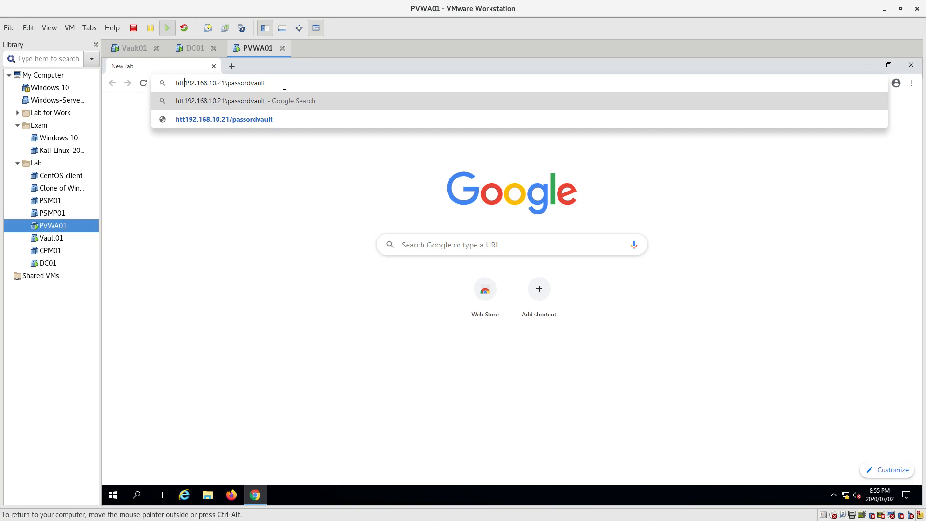
text(//)
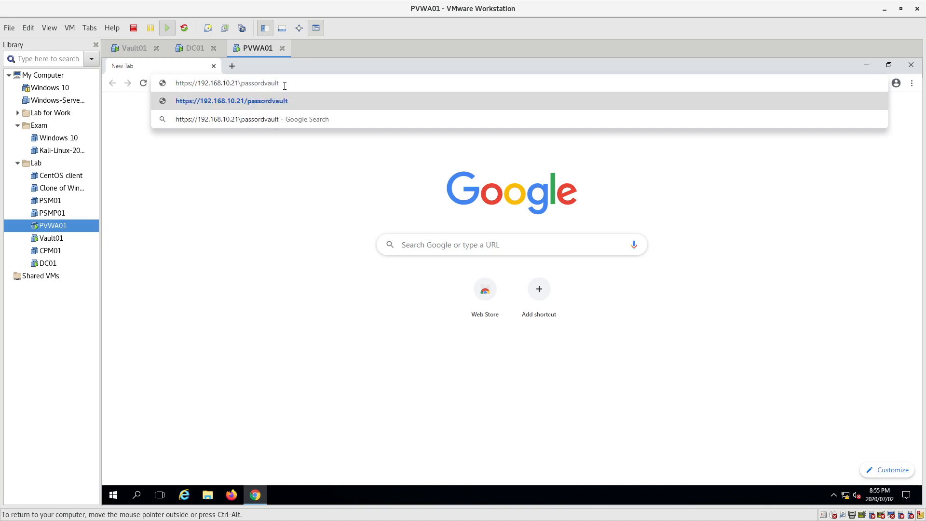
key(Return)
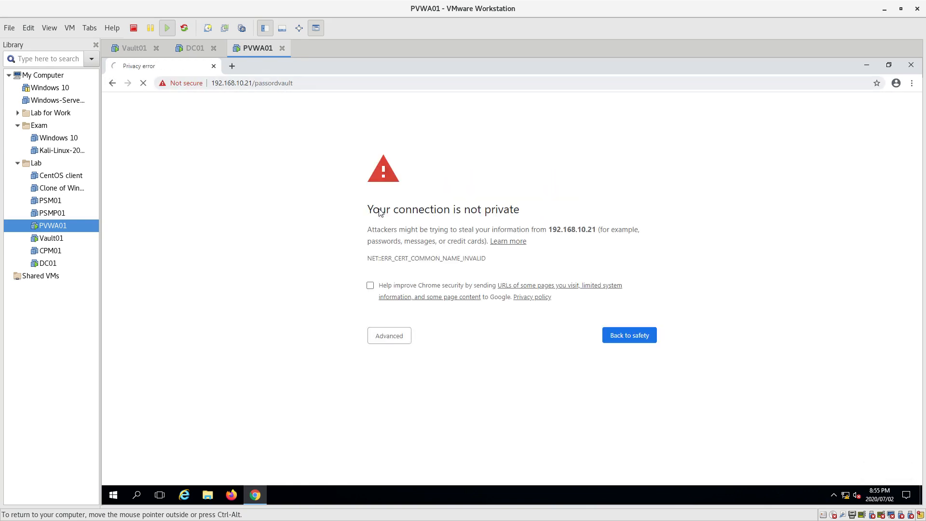
- Bypass Chrome's certificate warning and proceed to 192.168.10.21 despite the unsafe connection
click(387, 340)
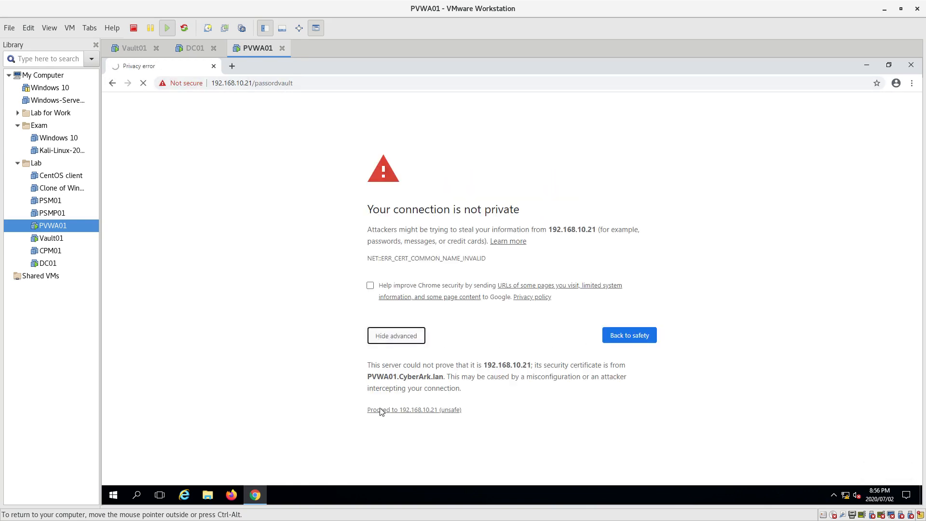
click(386, 411)
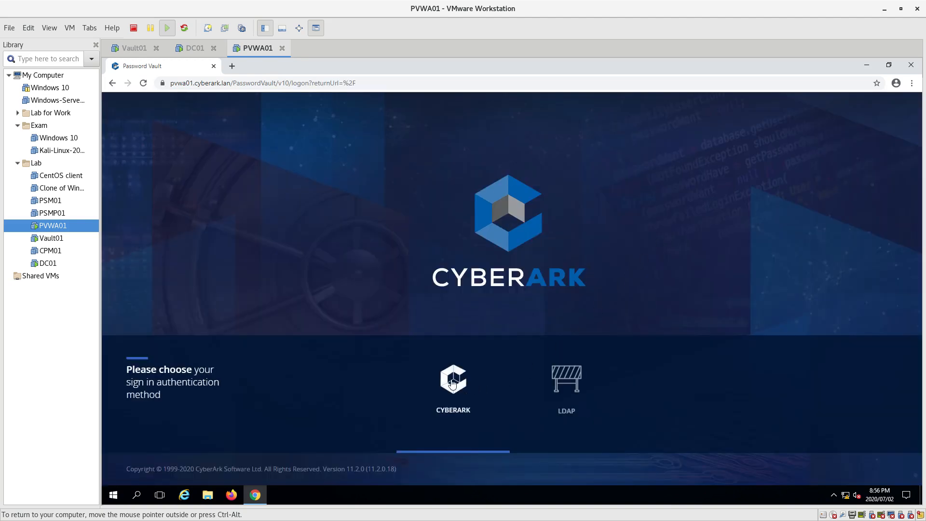
- Sign in to PVWA with CyberArk authentication as administrator, entering the account password
click(452, 343)
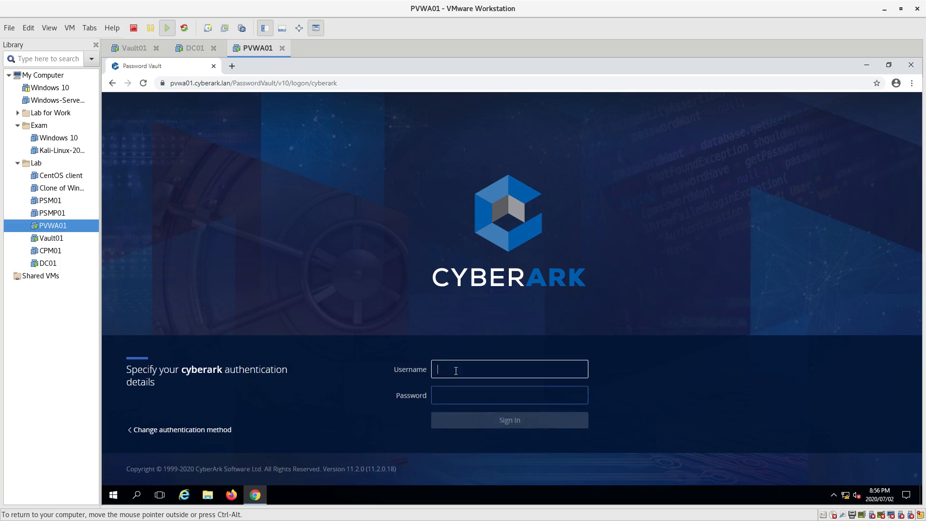
text(administrator)
key(Tab)
text(•••••••)
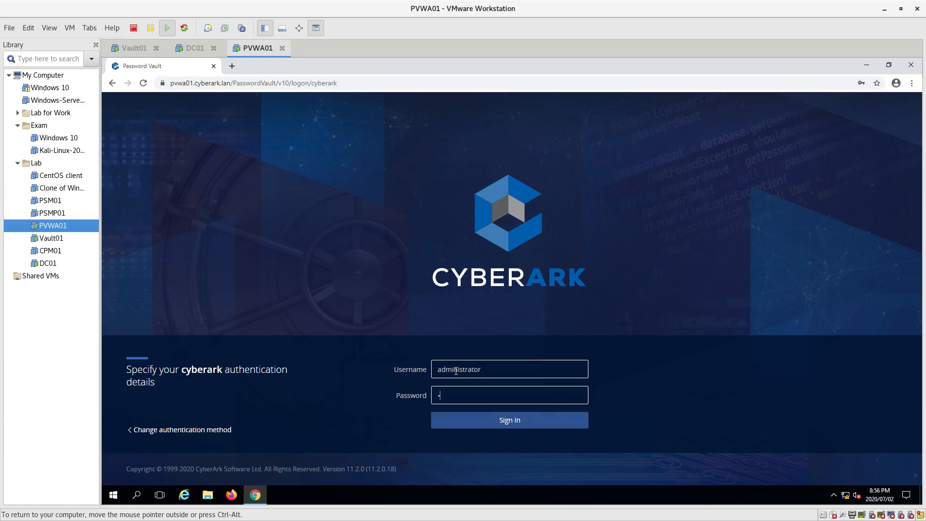
text(•)
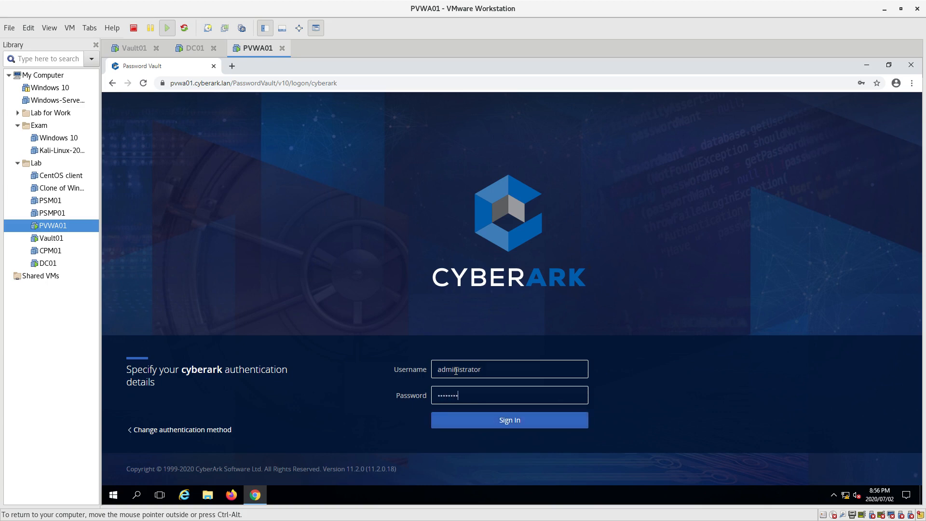
key(Return)
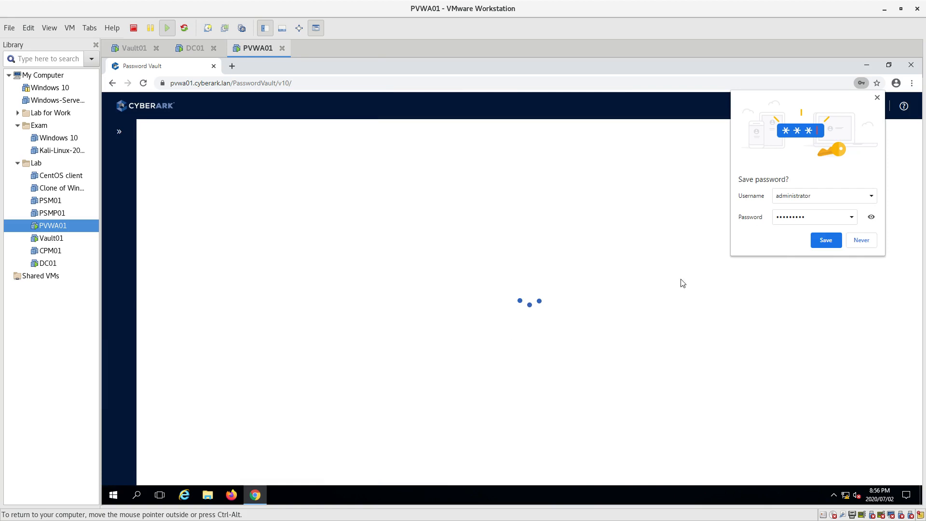
- Save the PVWA login in Chrome and open the System Health dashboard showing vault and PVWA status
click(826, 241)
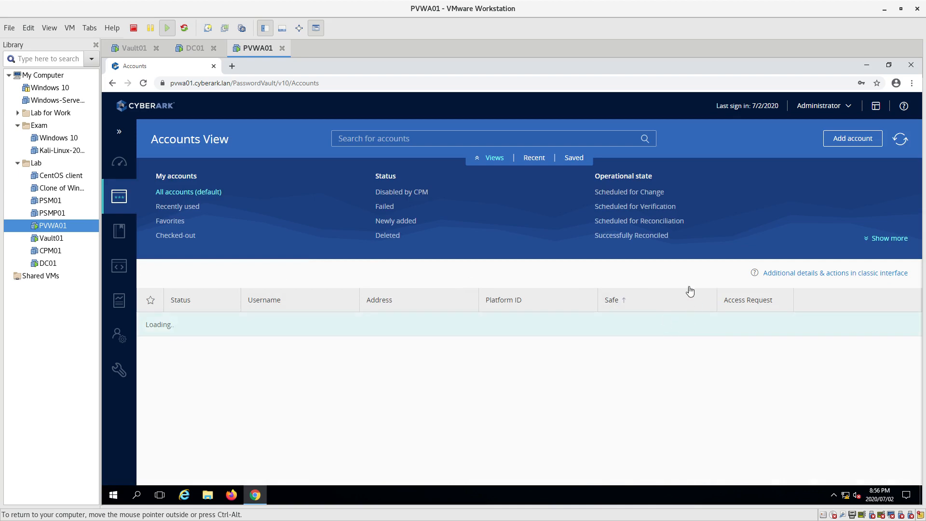
mouse_move(123, 188)
click(119, 163)
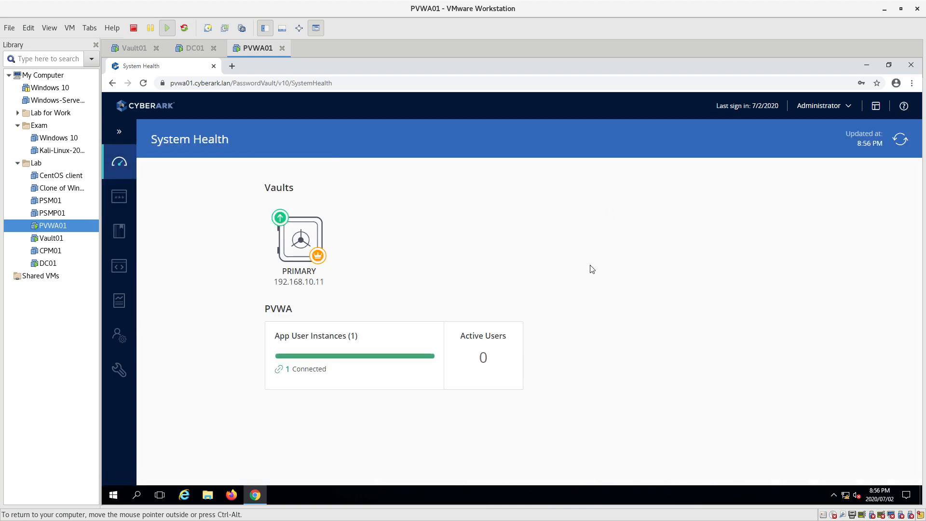